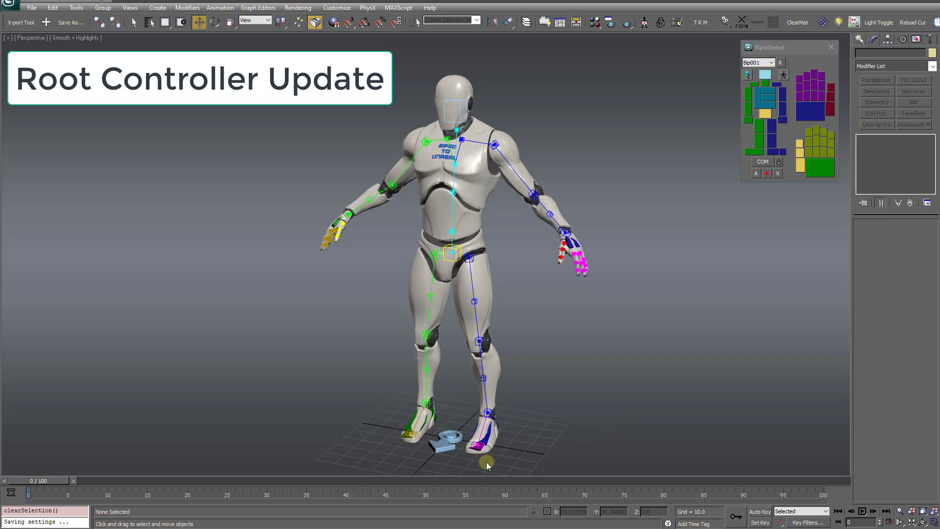
- Select the RootController and zoom in on it to inspect its Custom Attributes
{"action": "left_click", "coordinate": [441, 447]}
{"action": "key", "text": "z"}
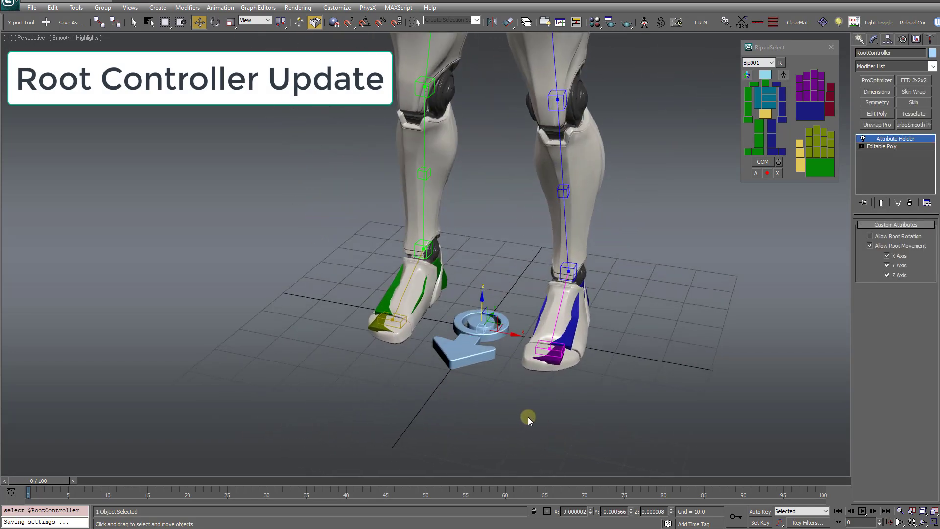
{"action": "middle_click_drag", "start_coordinate": [525, 416], "coordinate": [478, 407], "text": "alt"}
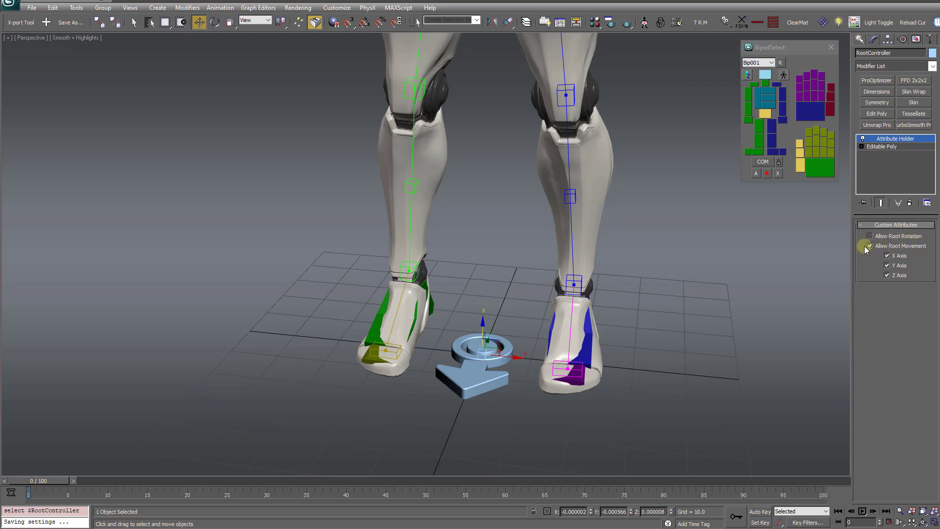
{"action": "scroll", "coordinate": [718, 317], "scroll_direction": "down", "scroll_amount": 5}
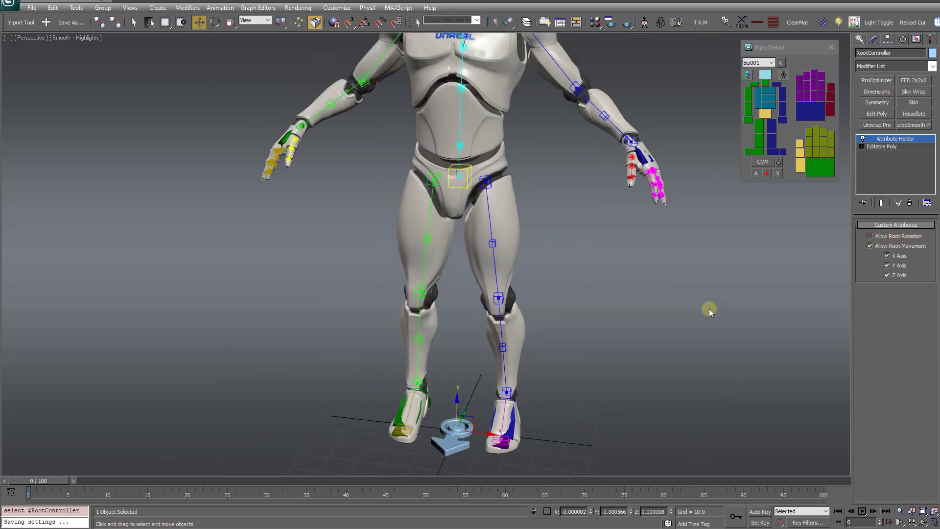
- Move the Bip001 COM to see the root controller follow, then undo the move
{"action": "left_click", "coordinate": [762, 162]}
{"action": "middle_click_drag", "start_coordinate": [743, 190], "coordinate": [476, 216], "text": "alt"}
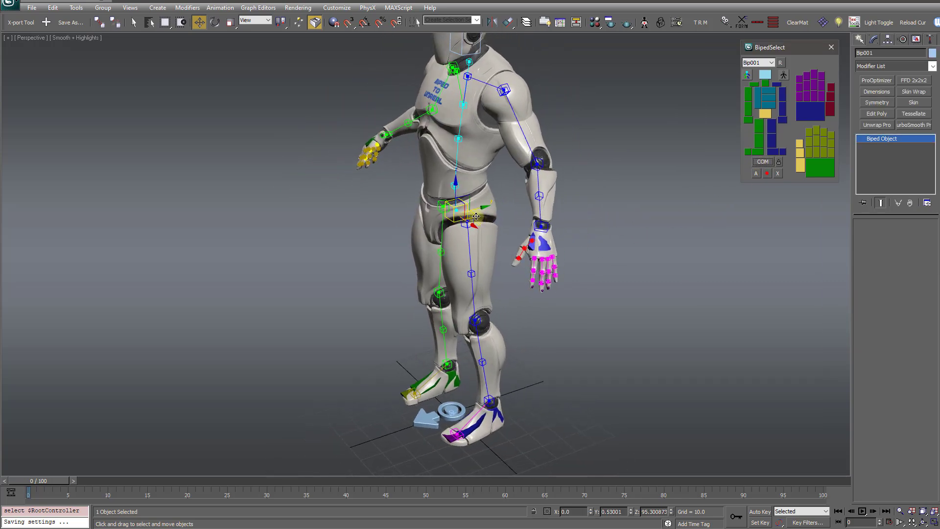
{"action": "left_click_drag", "start_coordinate": [475, 216], "coordinate": [489, 230]}
{"action": "middle_click_drag", "start_coordinate": [490, 230], "coordinate": [461, 170], "text": "alt"}
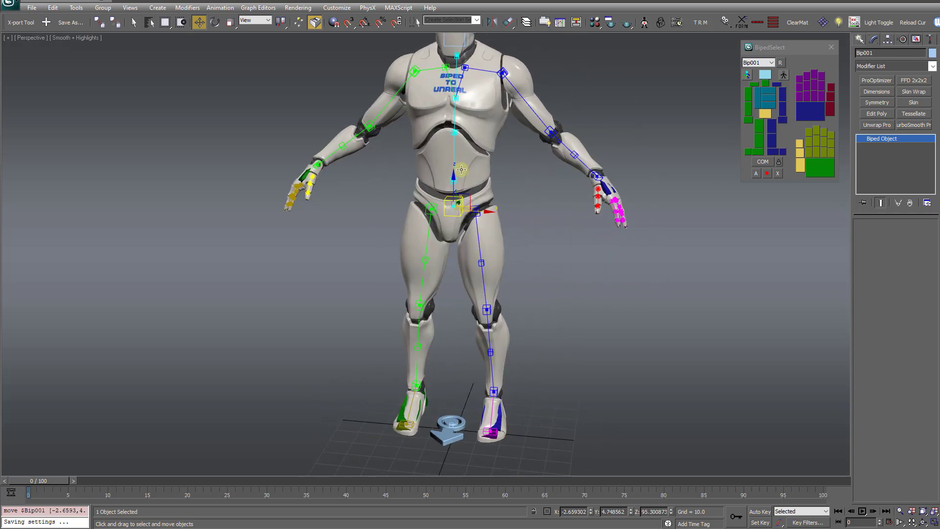
{"action": "mouse_move", "coordinate": [453, 181]}
{"action": "left_mouse_down"}
{"action": "mouse_move", "coordinate": [454, 161]}
{"action": "mouse_move", "coordinate": [456, 205]}
{"action": "mouse_move", "coordinate": [455, 174]}
{"action": "left_mouse_up"}
{"action": "key", "text": "ctrl+z"}
{"action": "key", "text": "ctrl+z"}
- Reselect the RootController and view the whole character from the front
{"action": "middle_click_drag", "start_coordinate": [543, 334], "coordinate": [489, 445], "text": "alt"}
{"action": "left_click", "coordinate": [449, 442]}
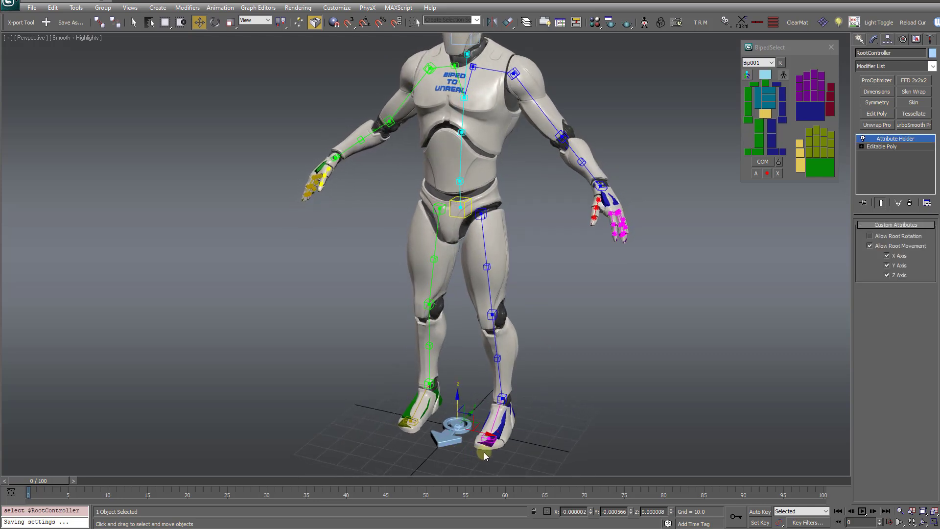
{"action": "scroll", "coordinate": [455, 437], "scroll_direction": "up", "scroll_amount": 3}
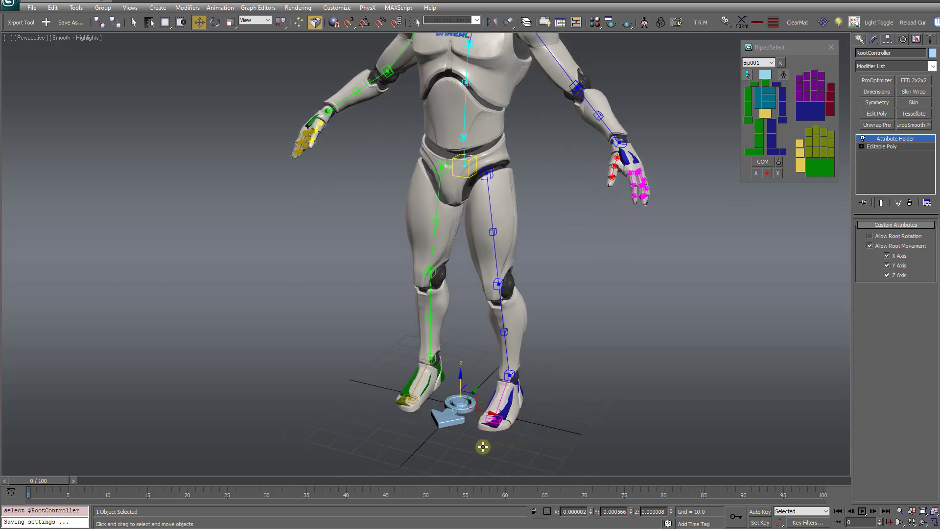
{"action": "middle_click_drag", "start_coordinate": [495, 409], "coordinate": [445, 412], "text": "alt"}
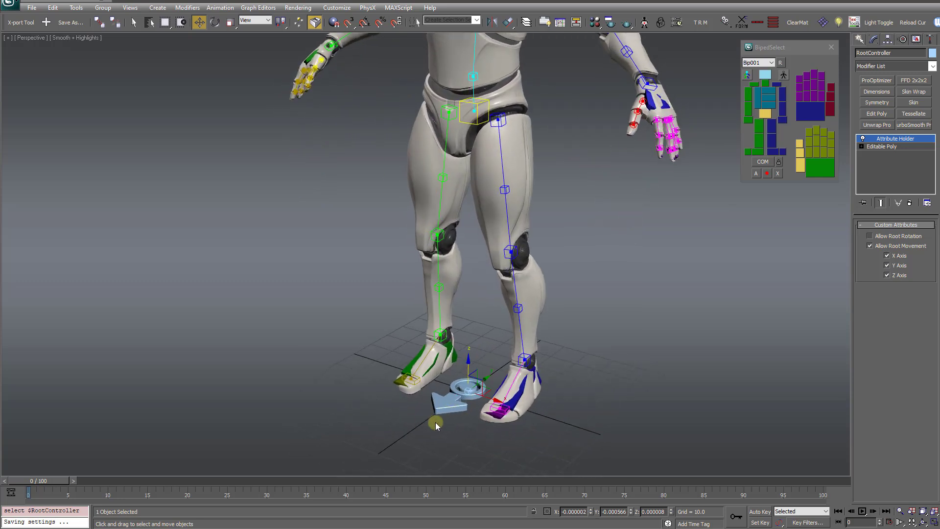
{"action": "middle_click_drag", "start_coordinate": [729, 366], "coordinate": [873, 285], "text": "alt"}
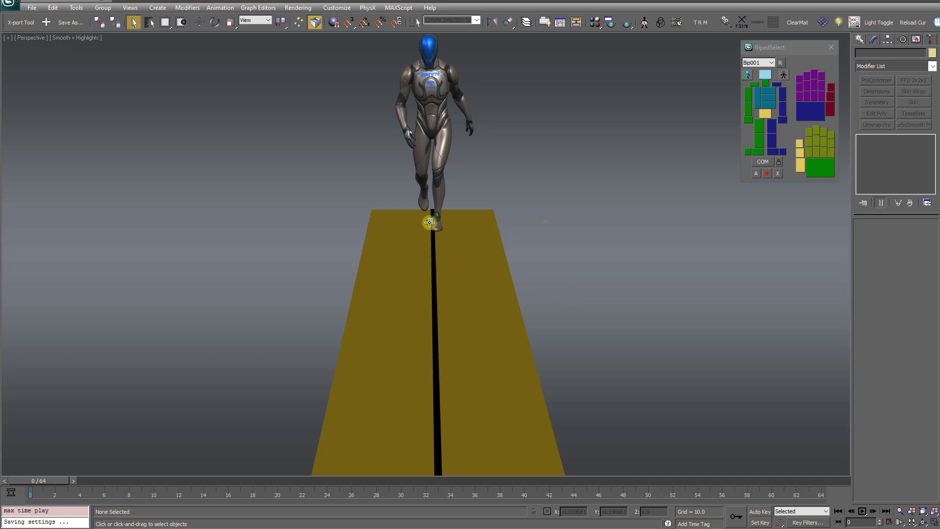
- Play the walk cycle, rewind to frame 0, and select the RootController between the feet
{"action": "key", "text": "slash"}
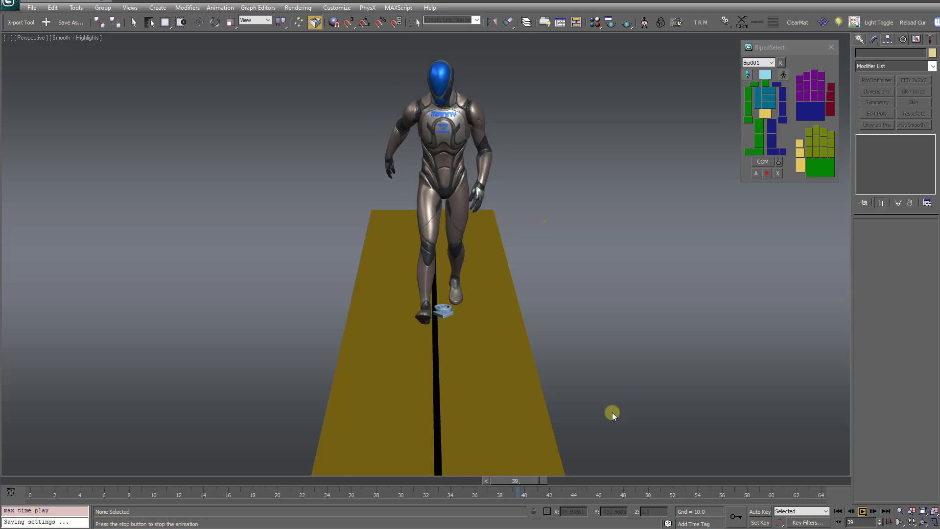
{"action": "key", "text": "/"}
{"action": "key", "text": "Home"}
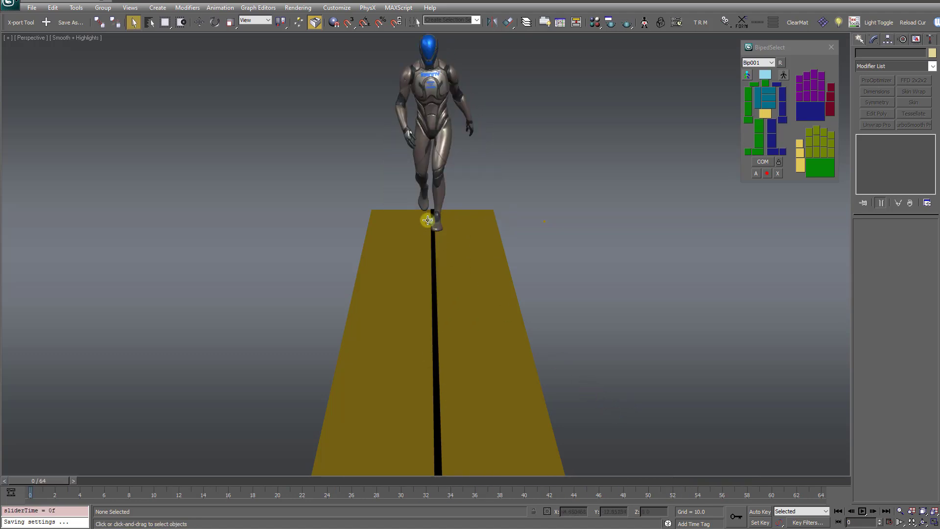
{"action": "left_click", "coordinate": [429, 219]}
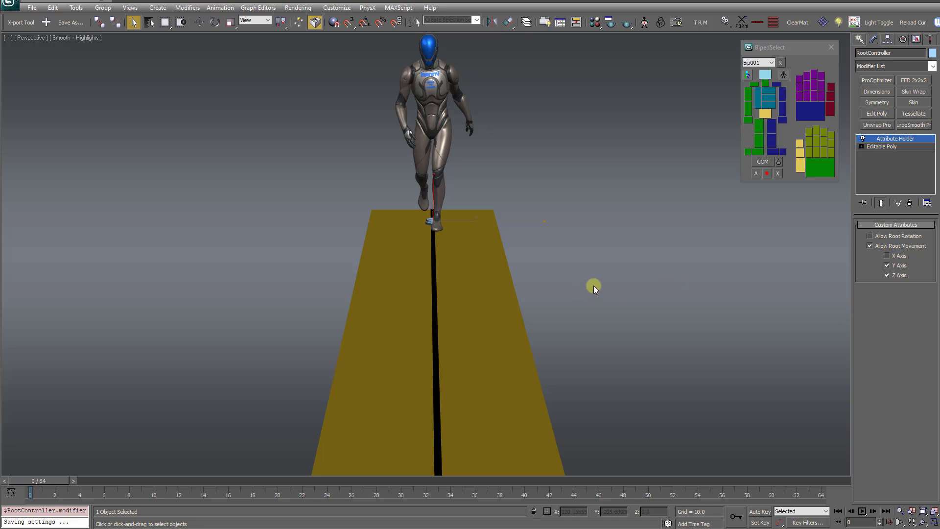
- Replay the walk with X-axis root movement off, then return to frame 0
{"action": "key", "text": "slash"}
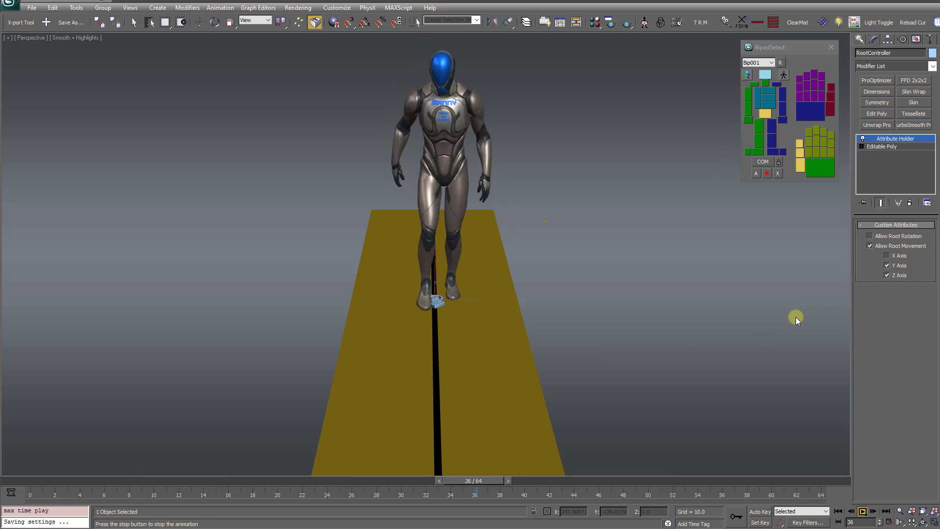
{"action": "key", "text": "Home"}
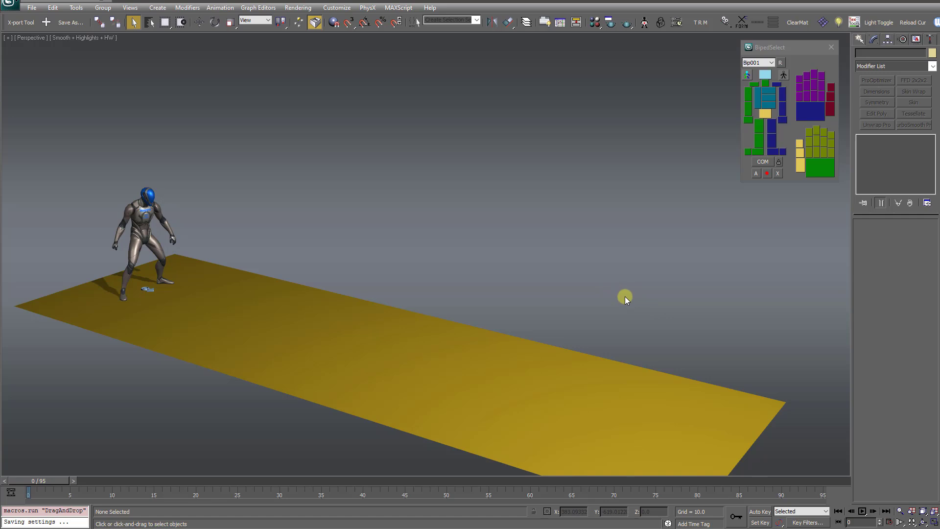
- Play the run-and-jump animation, then scrub the timeline back and forth through the jump
{"action": "key", "text": "/"}
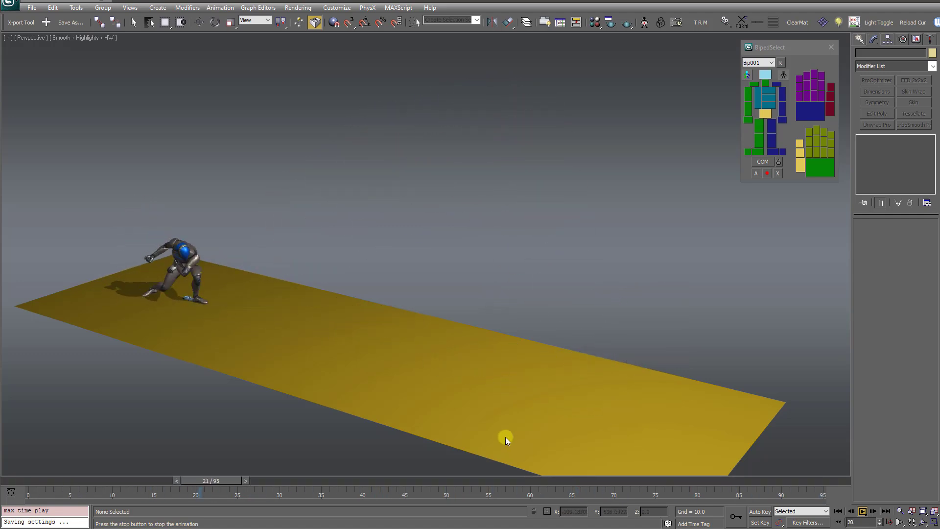
{"action": "key", "text": "slash"}
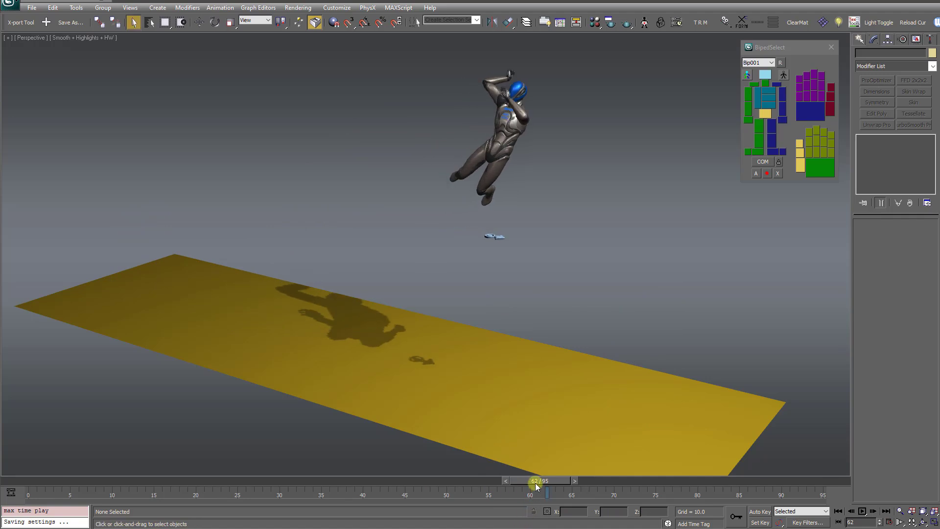
{"action": "left_click_drag", "start_coordinate": [535, 483], "coordinate": [29, 477]}
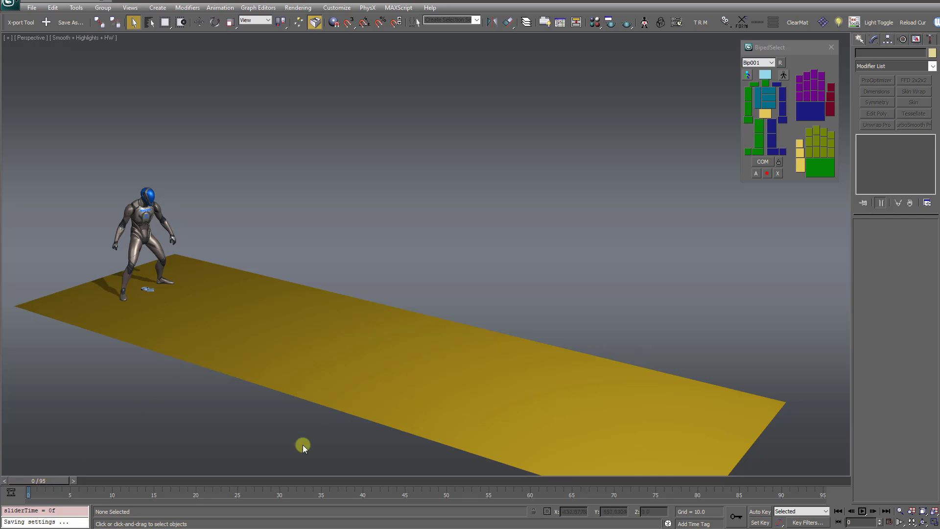
{"action": "left_click_drag", "start_coordinate": [39, 484], "coordinate": [501, 477]}
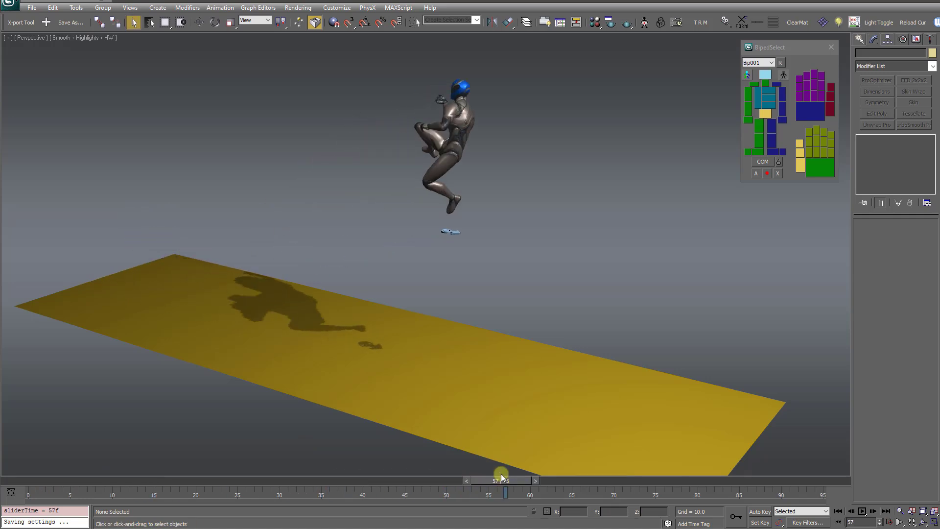
- Select the RootController, uncheck its Z Axis root movement, and play the jump
{"action": "left_click", "coordinate": [453, 235]}
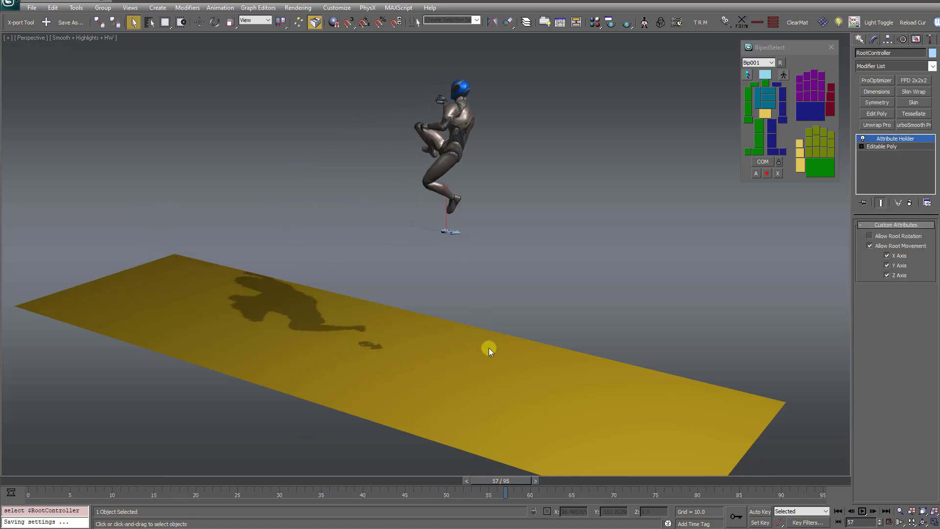
{"action": "left_click", "coordinate": [887, 275]}
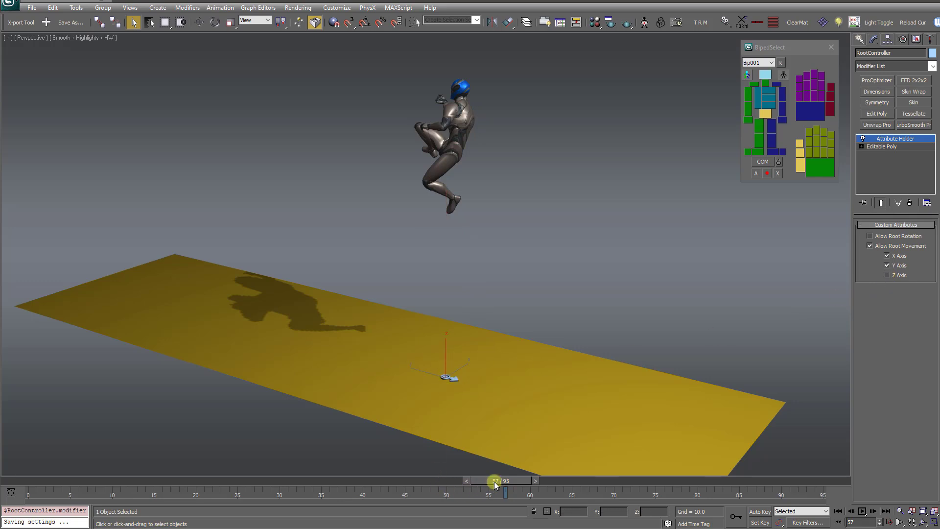
{"action": "key", "text": "/"}
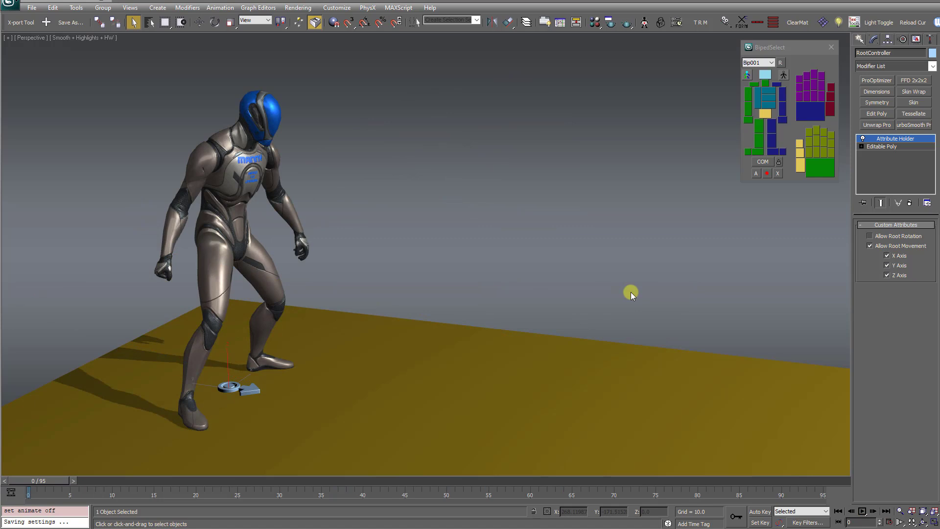
- Clear the selection, select the RootController at the feet, and enable Auto Key
{"action": "left_click", "coordinate": [631, 292]}
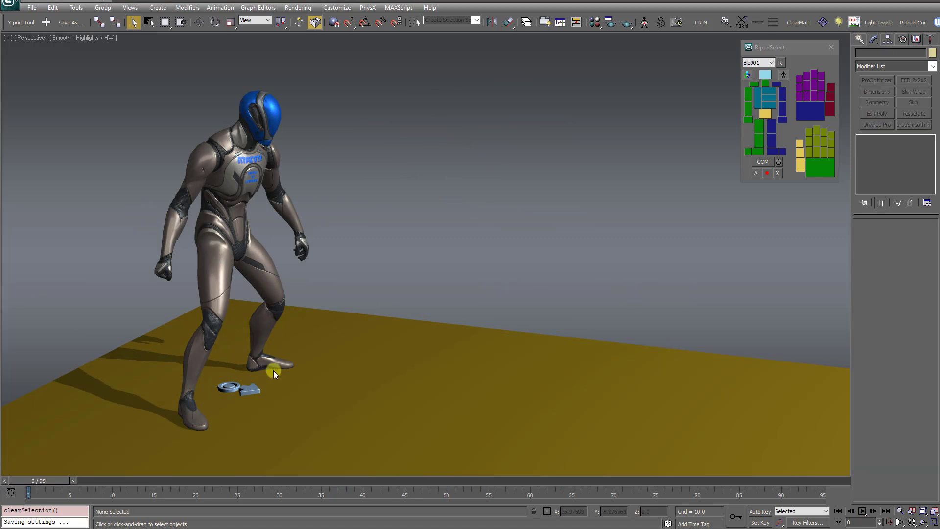
{"action": "left_click", "coordinate": [250, 390]}
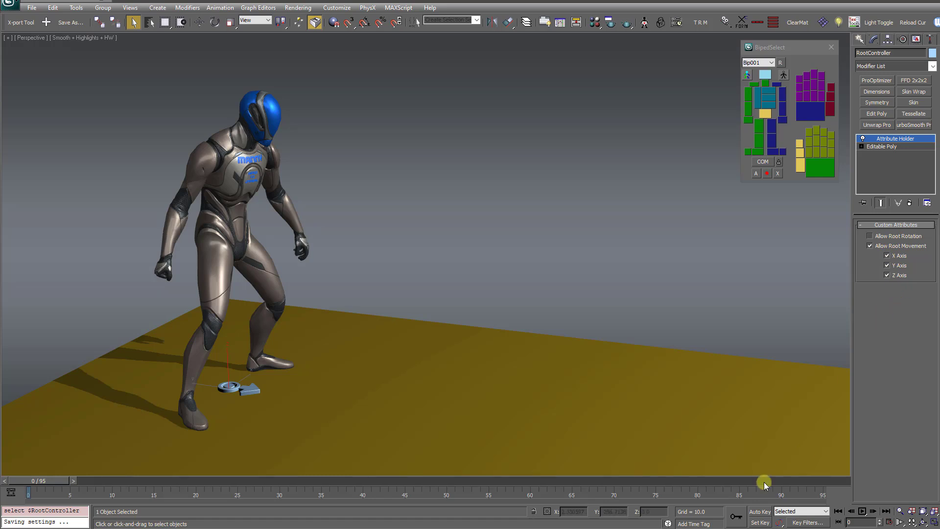
{"action": "left_click", "coordinate": [760, 511]}
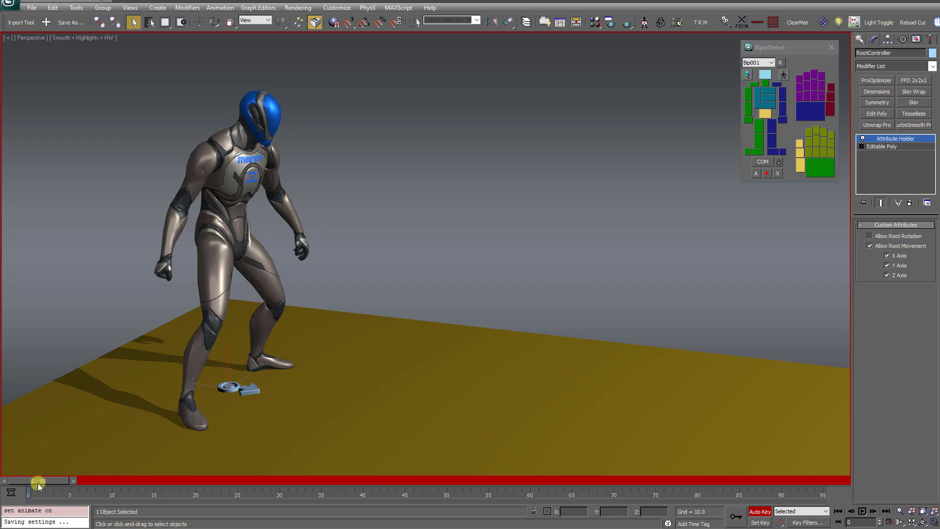
- Key Allow Root Movement off at frame 0 and back on at frame 20
{"action": "left_click_drag", "start_coordinate": [37, 483], "coordinate": [202, 480]}
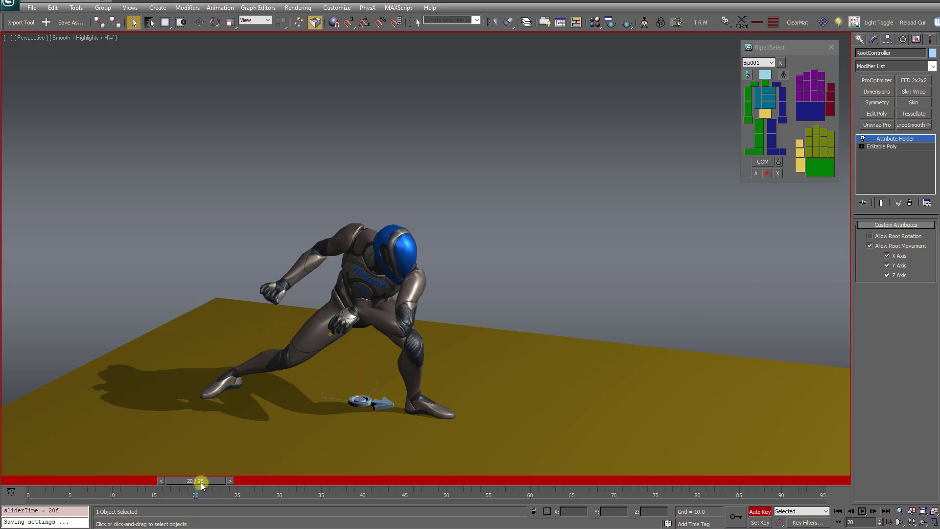
{"action": "left_click_drag", "start_coordinate": [201, 482], "coordinate": [37, 477]}
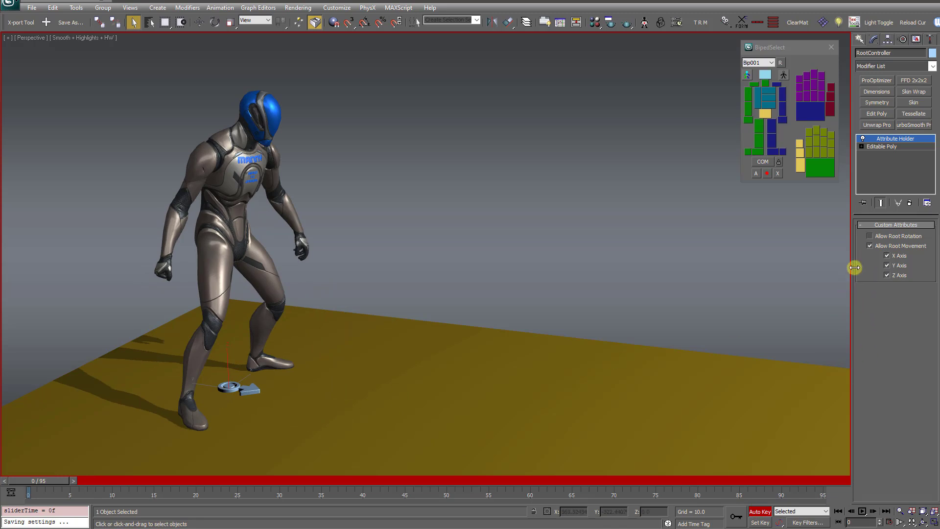
{"action": "left_click", "coordinate": [868, 245]}
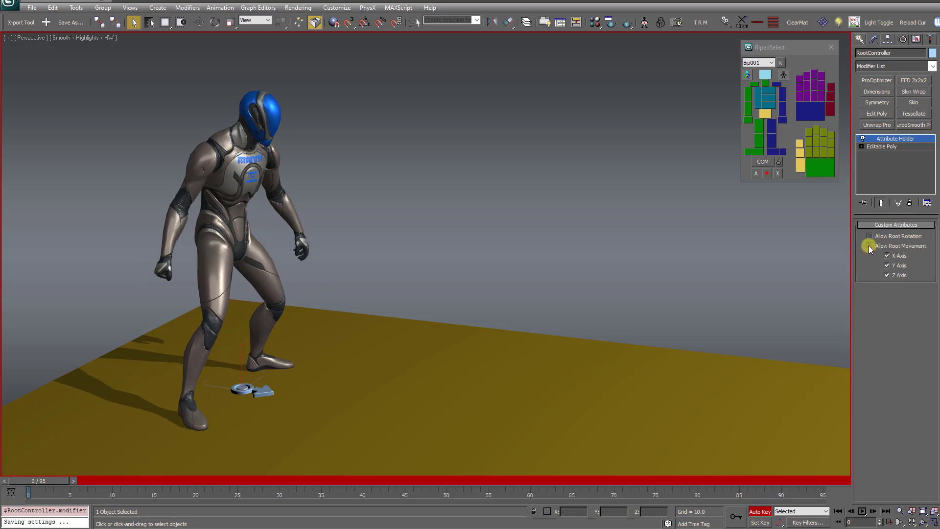
{"action": "left_click_drag", "start_coordinate": [37, 481], "coordinate": [201, 480]}
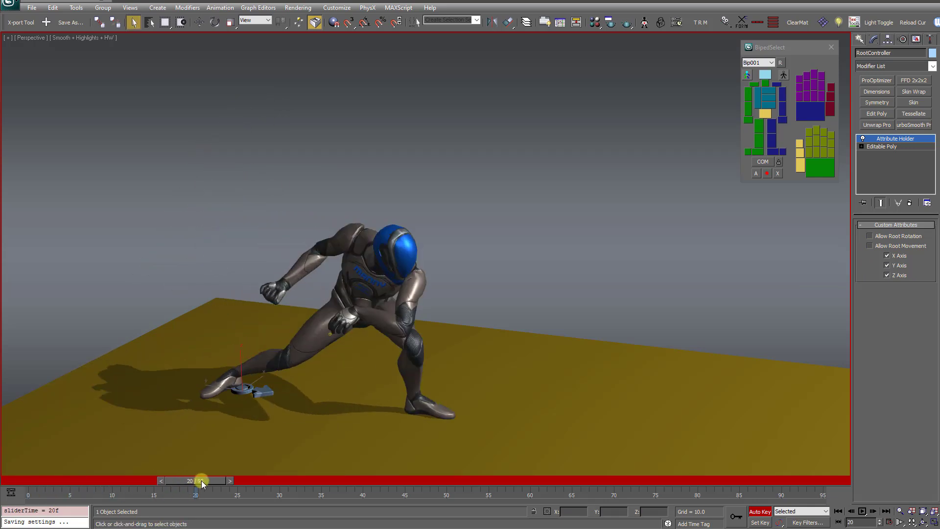
{"action": "left_click", "coordinate": [869, 246]}
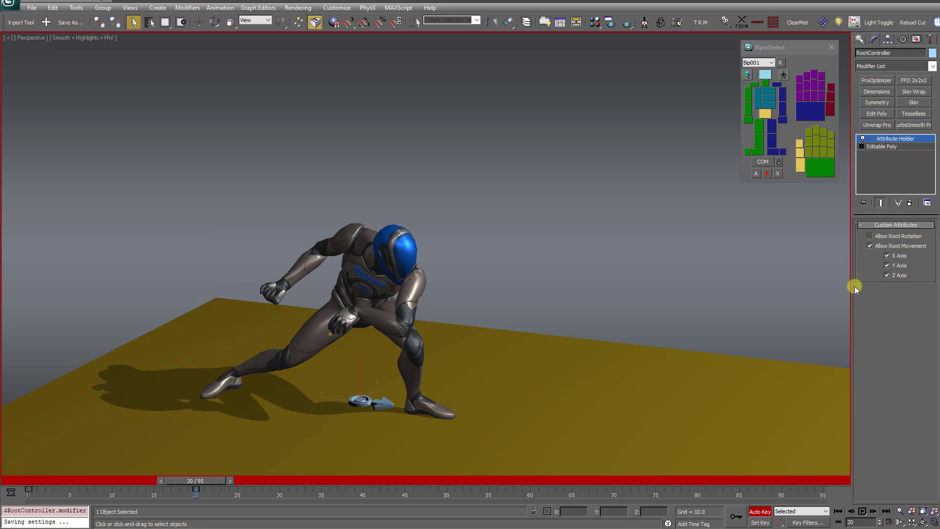
- Key root movement off at frame 19 and on at frame 20, then check from frame 0
{"action": "left_click", "coordinate": [160, 483]}
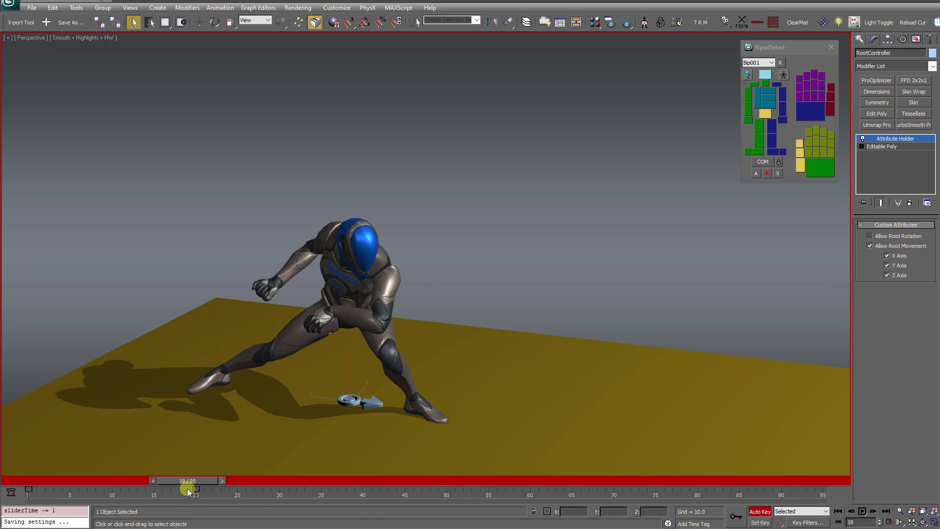
{"action": "left_click", "coordinate": [870, 246]}
{"action": "left_click", "coordinate": [869, 246]}
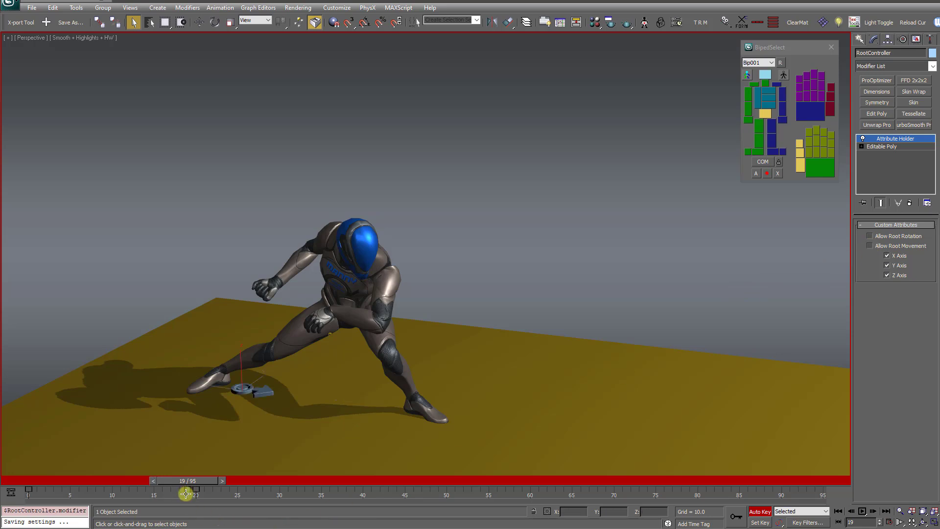
{"action": "mouse_move", "coordinate": [201, 482]}
{"action": "left_mouse_down"}
{"action": "mouse_move", "coordinate": [34, 481]}
{"action": "mouse_move", "coordinate": [208, 477]}
{"action": "left_mouse_up"}
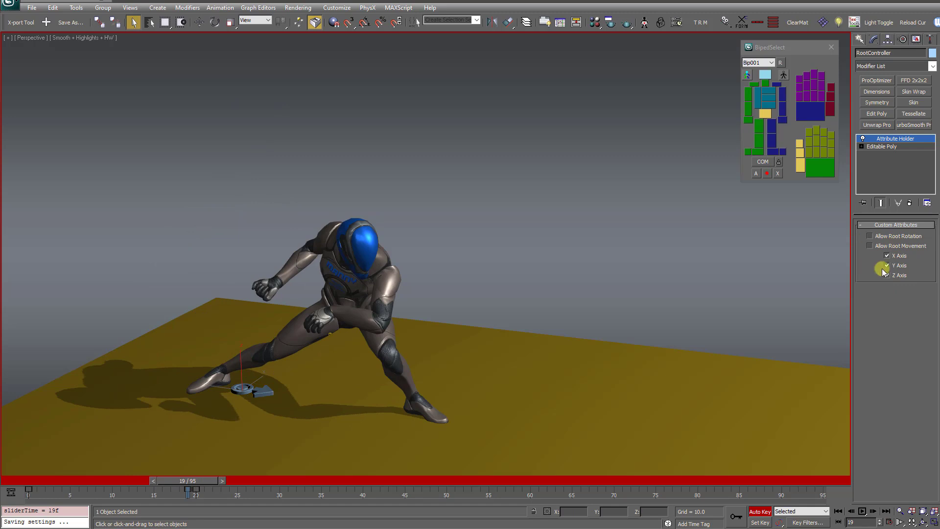
{"action": "left_click", "coordinate": [222, 480]}
{"action": "left_click", "coordinate": [901, 246]}
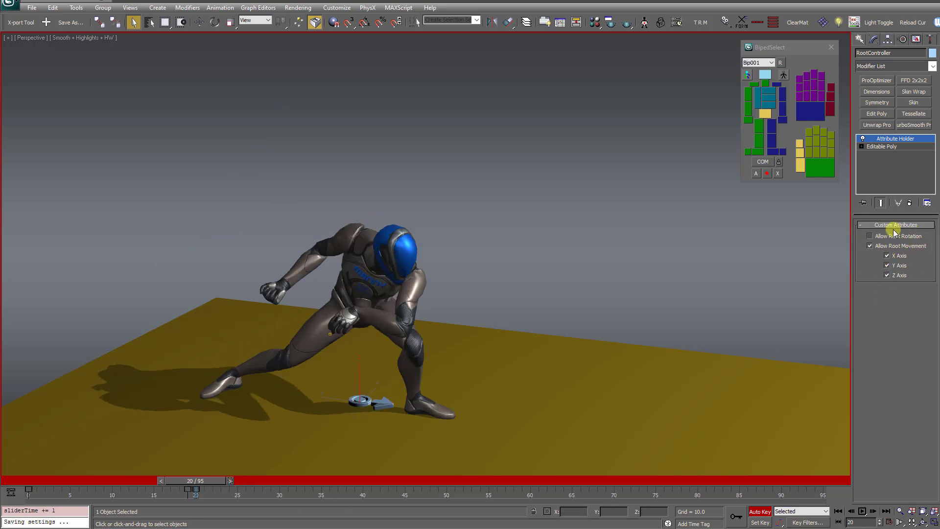
{"action": "left_click_drag", "start_coordinate": [210, 481], "coordinate": [27, 491]}
{"action": "left_click", "coordinate": [36, 484]}
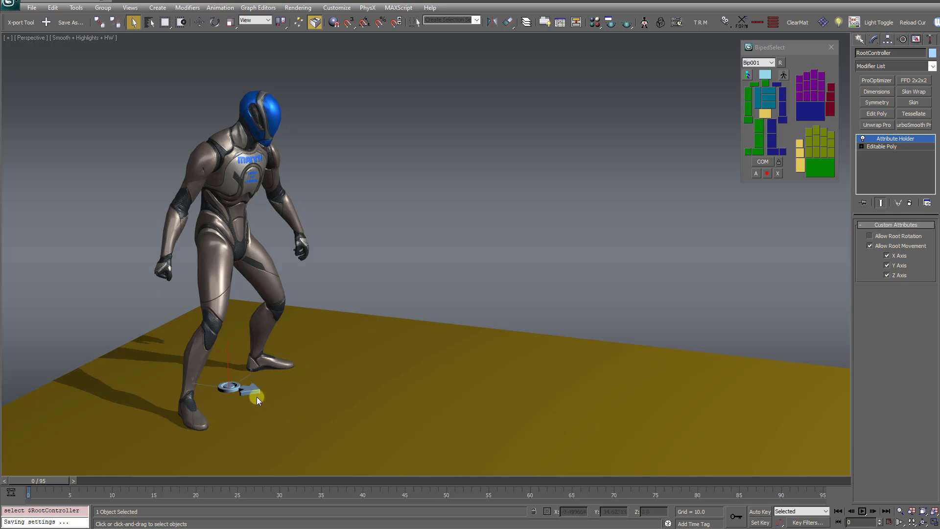
- Uncheck Allow Root Movement and its X, Y and Z Axis options
{"action": "left_click", "coordinate": [869, 245]}
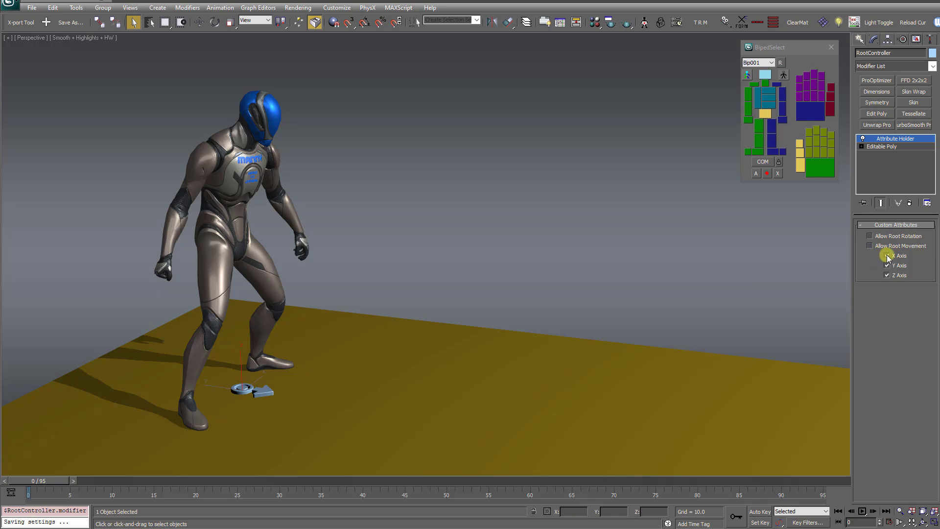
{"action": "left_click", "coordinate": [887, 256]}
{"action": "left_click", "coordinate": [886, 266]}
{"action": "left_click", "coordinate": [886, 275]}
- Clear the Move X/Y/Z and Rotate locks in Hierarchy > Link Info, then return to Modify
{"action": "left_click", "coordinate": [888, 40]}
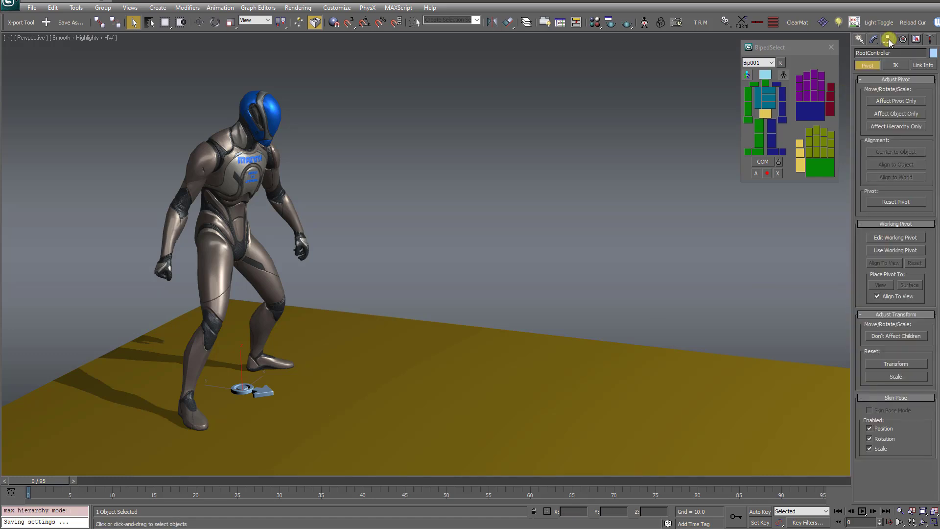
{"action": "left_click", "coordinate": [922, 65]}
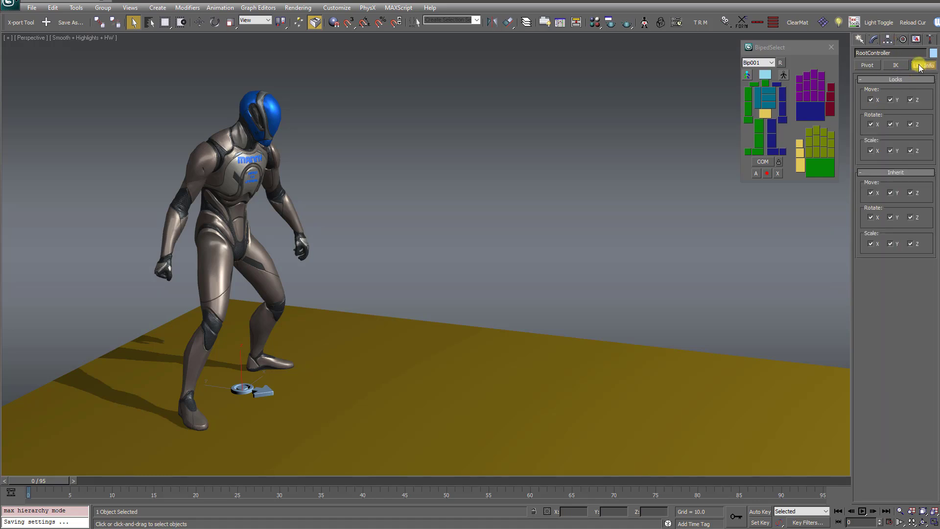
{"action": "left_click", "coordinate": [870, 100]}
{"action": "left_click", "coordinate": [891, 100]}
{"action": "left_click", "coordinate": [912, 101]}
{"action": "left_click", "coordinate": [871, 124]}
{"action": "left_click", "coordinate": [890, 124]}
{"action": "left_click", "coordinate": [874, 39]}
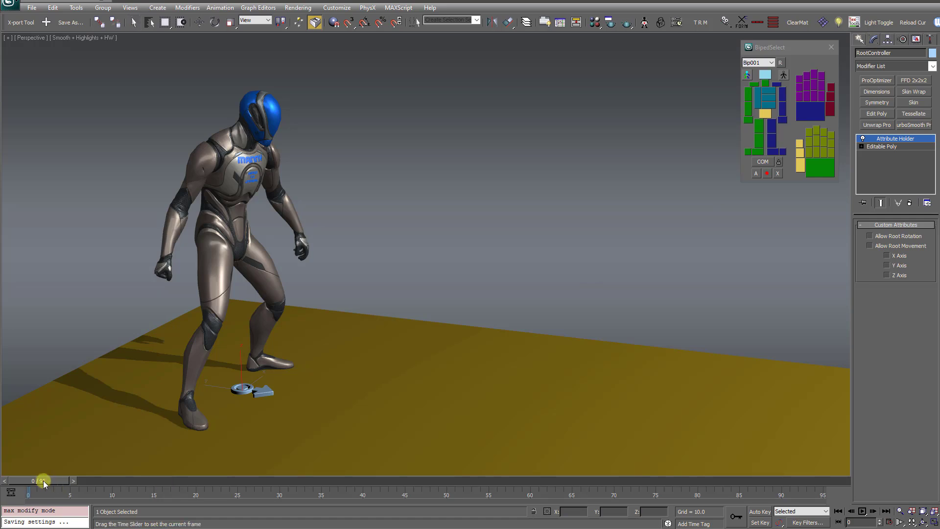
- Test-move the unlocked RootController, undo the move, and turn Auto Key on at frame 0
{"action": "mouse_move", "coordinate": [43, 480]}
{"action": "left_mouse_down"}
{"action": "mouse_move", "coordinate": [385, 475]}
{"action": "mouse_move", "coordinate": [32, 473]}
{"action": "left_mouse_up"}
{"action": "key", "text": "q"}
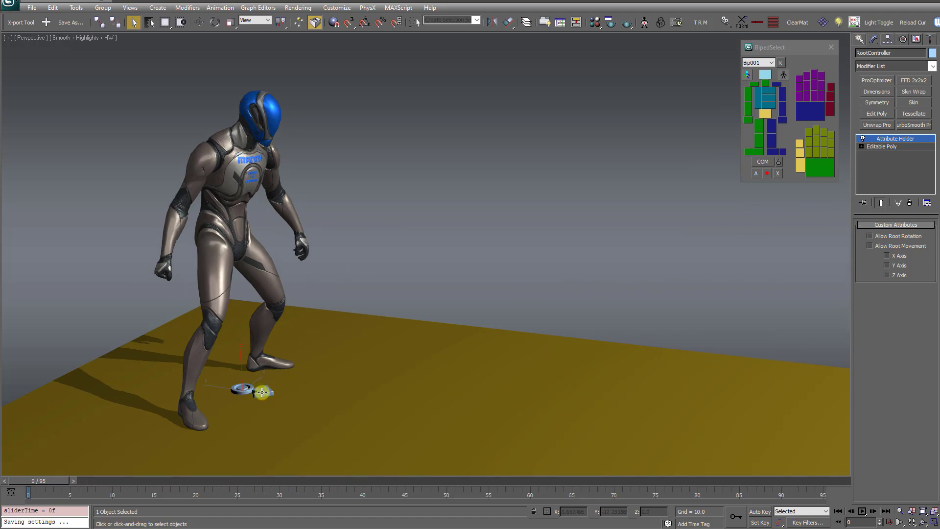
{"action": "key", "text": "w"}
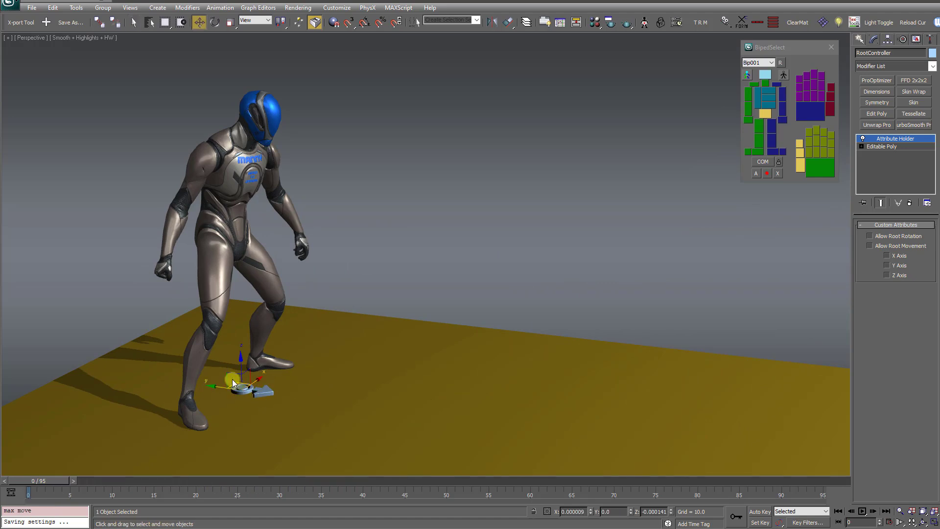
{"action": "left_click_drag", "start_coordinate": [230, 379], "coordinate": [222, 346]}
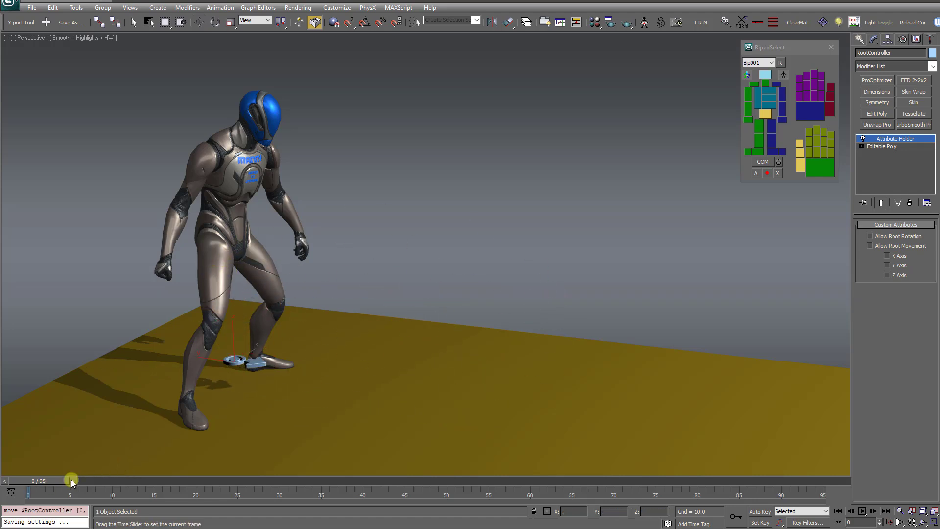
{"action": "left_click_drag", "start_coordinate": [68, 480], "coordinate": [38, 482]}
{"action": "scroll", "coordinate": [395, 466], "scroll_direction": "down", "scroll_amount": 5}
{"action": "key", "text": "w"}
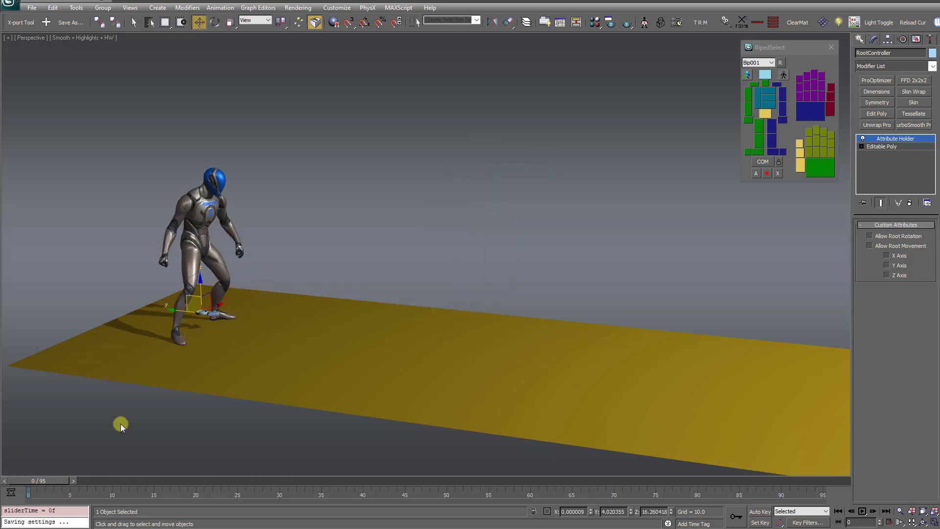
{"action": "key", "text": "ctrl+z"}
{"action": "left_click", "coordinate": [758, 511]}
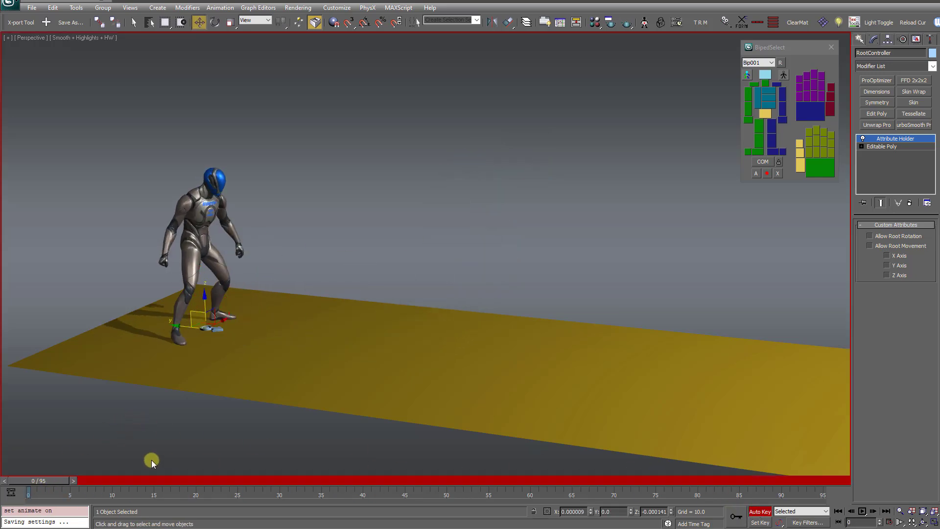
- Key RootController positions at frame 29 and mid-jump at frame 45, following the character
{"action": "left_click_drag", "start_coordinate": [45, 480], "coordinate": [277, 482]}
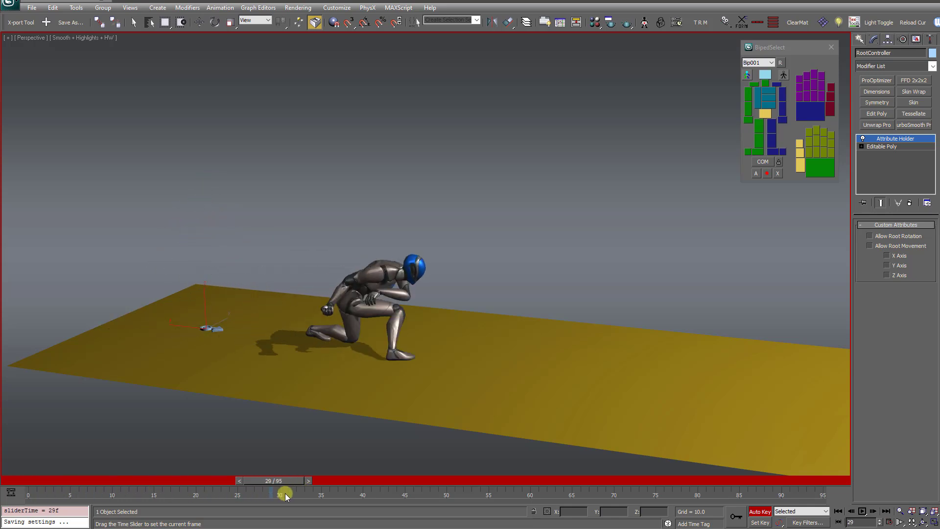
{"action": "left_click_drag", "start_coordinate": [172, 328], "coordinate": [327, 350]}
{"action": "left_click_drag", "start_coordinate": [281, 482], "coordinate": [399, 480]}
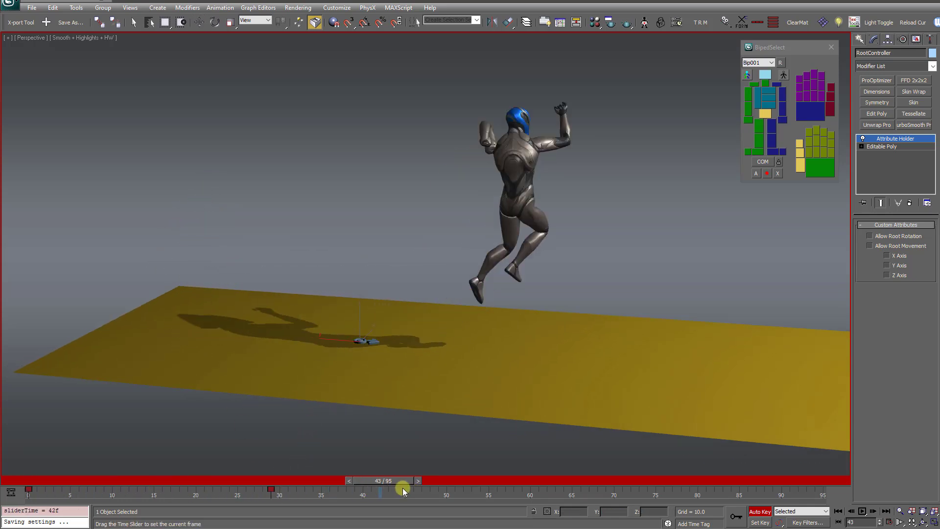
{"action": "left_click_drag", "start_coordinate": [343, 326], "coordinate": [555, 213]}
{"action": "middle_click_drag", "start_coordinate": [555, 213], "coordinate": [553, 284], "text": "alt"}
{"action": "key", "text": "shift+z"}
{"action": "key", "text": "shift+z"}
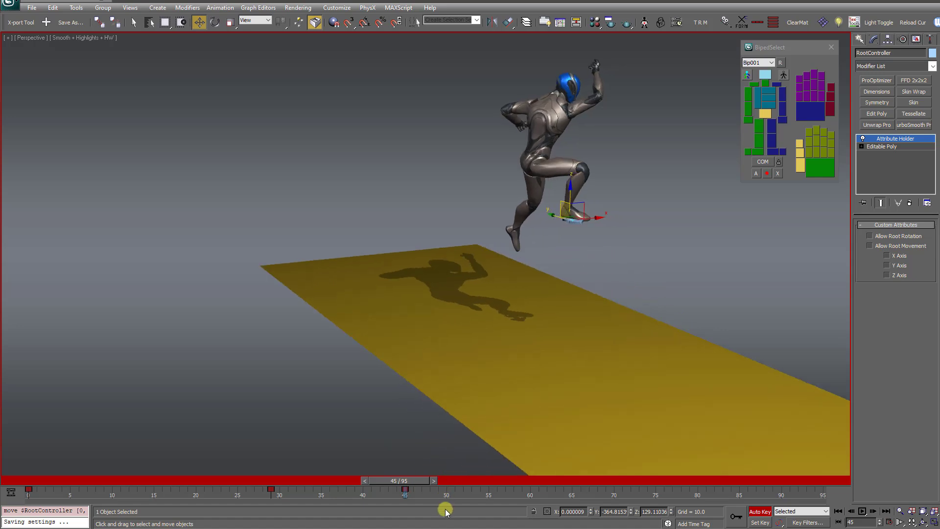
- Move the RootController down to the feet at frame 43, then shift it along Y at frame 21
{"action": "left_click_drag", "start_coordinate": [403, 484], "coordinate": [355, 488]}
{"action": "key", "text": "w"}
{"action": "middle_click_drag", "start_coordinate": [487, 323], "coordinate": [514, 242], "text": "alt"}
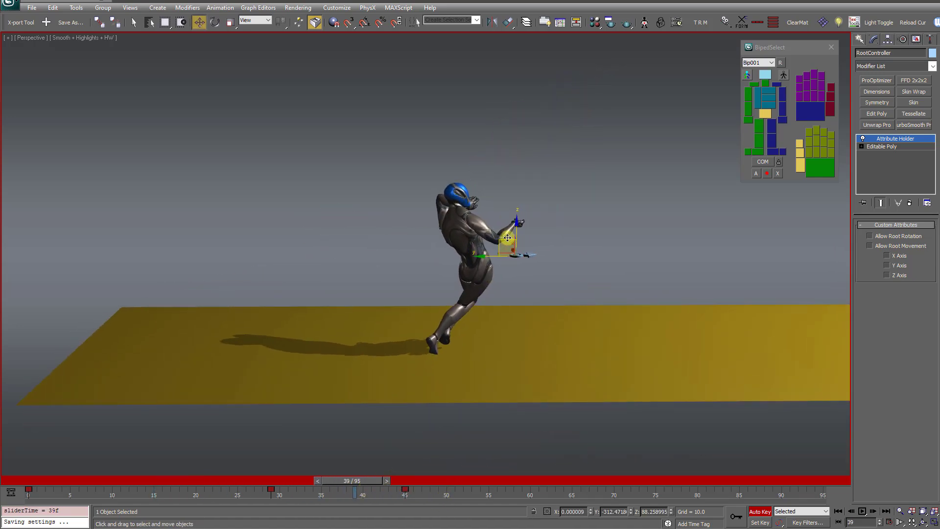
{"action": "left_click_drag", "start_coordinate": [507, 237], "coordinate": [447, 323]}
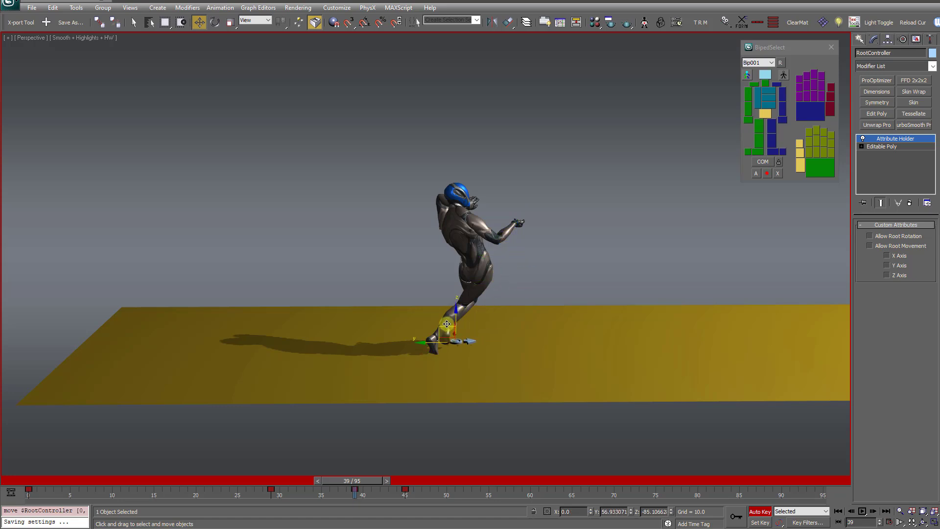
{"action": "left_click_drag", "start_coordinate": [361, 481], "coordinate": [219, 478]}
{"action": "key", "text": "w"}
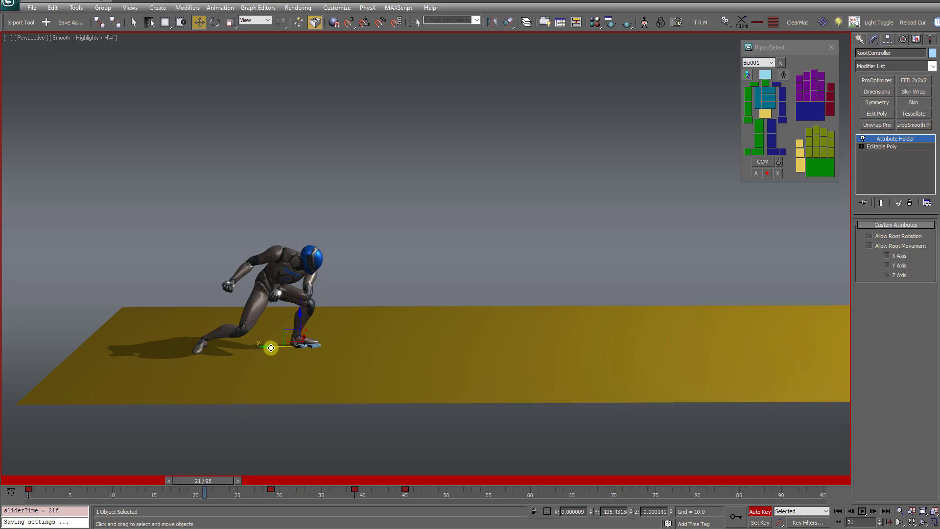
{"action": "left_click_drag", "start_coordinate": [273, 346], "coordinate": [231, 352]}
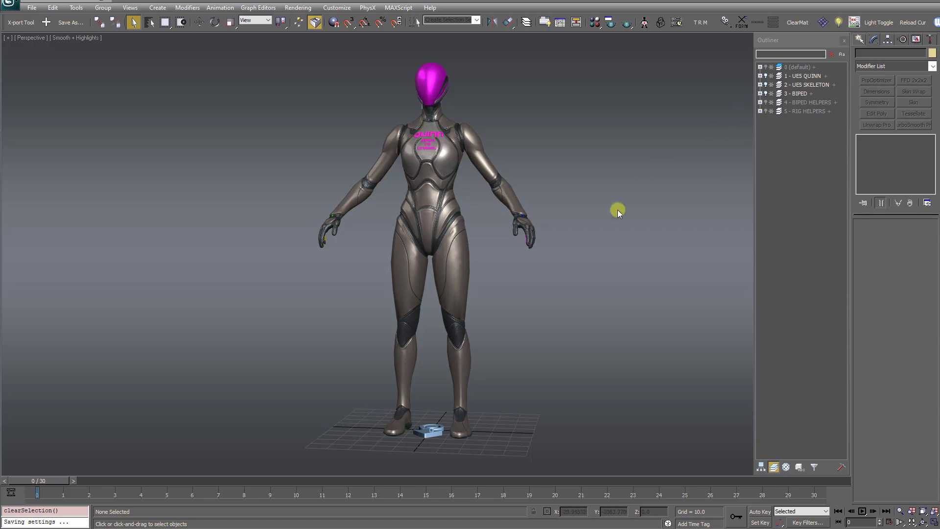
- Hide the 1 - UE5 QUINN layer and zoom in on the biped's left hand
{"action": "middle_click_drag", "start_coordinate": [560, 275], "coordinate": [549, 284]}
{"action": "scroll", "coordinate": [555, 273], "scroll_direction": "up", "scroll_amount": 3}
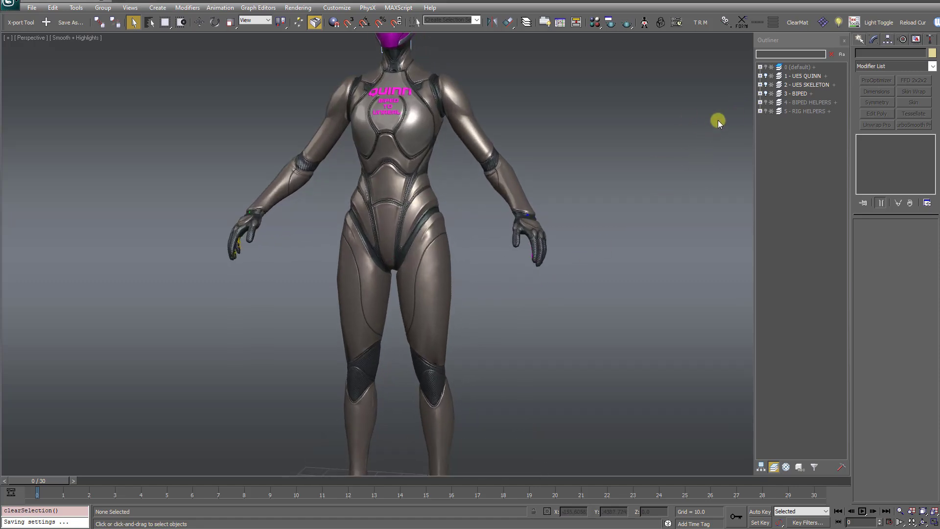
{"action": "left_click", "coordinate": [765, 76]}
{"action": "scroll", "coordinate": [644, 211], "scroll_direction": "up", "scroll_amount": 5}
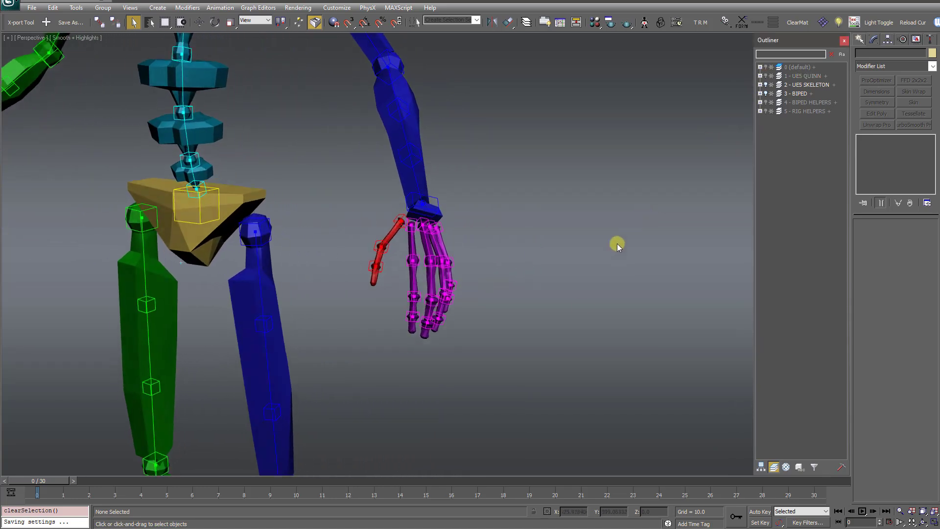
{"action": "scroll", "coordinate": [391, 369], "scroll_direction": "up", "scroll_amount": 1}
{"action": "scroll", "coordinate": [392, 368], "scroll_direction": "up", "scroll_amount": 2}
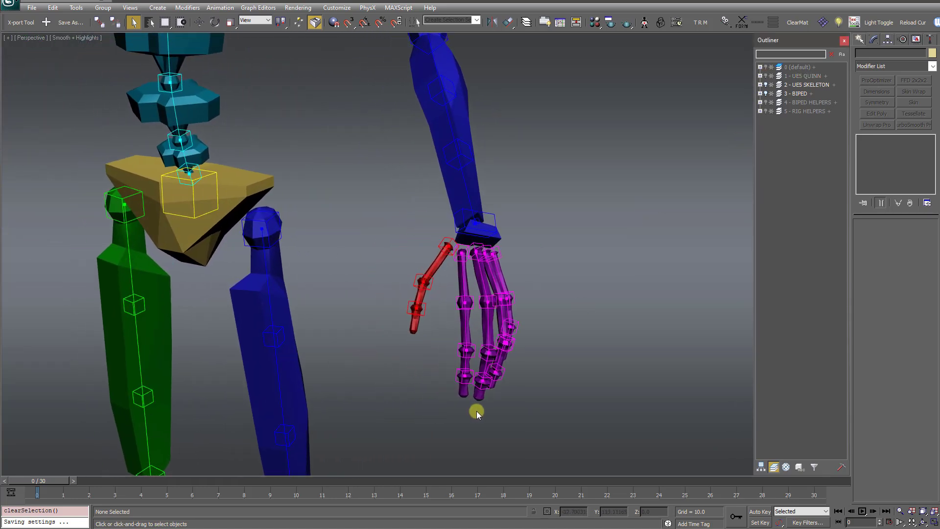
{"action": "scroll", "coordinate": [416, 333], "scroll_direction": "up", "scroll_amount": 4}
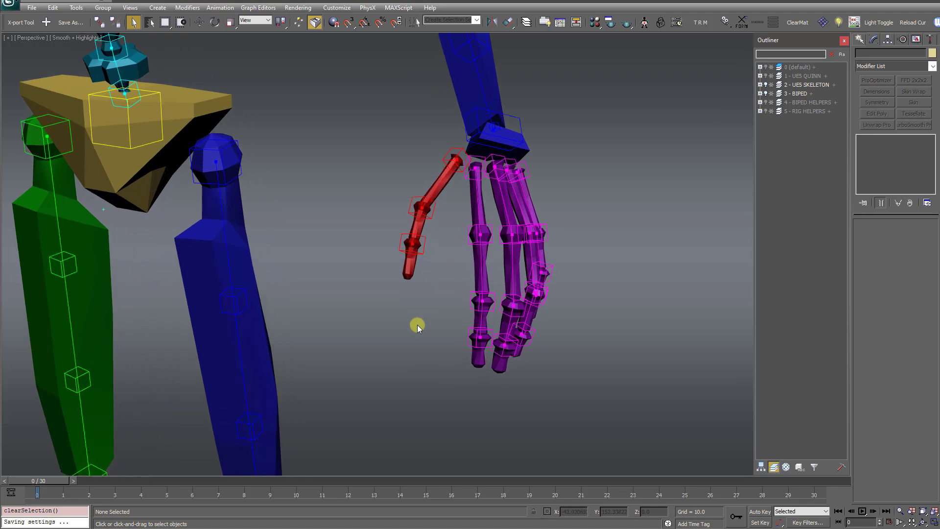
- Turn on Edged Faces and select the Bip001 L Finger11 chain to inspect its bones
{"action": "left_click", "coordinate": [468, 281]}
{"action": "key", "text": "F4"}
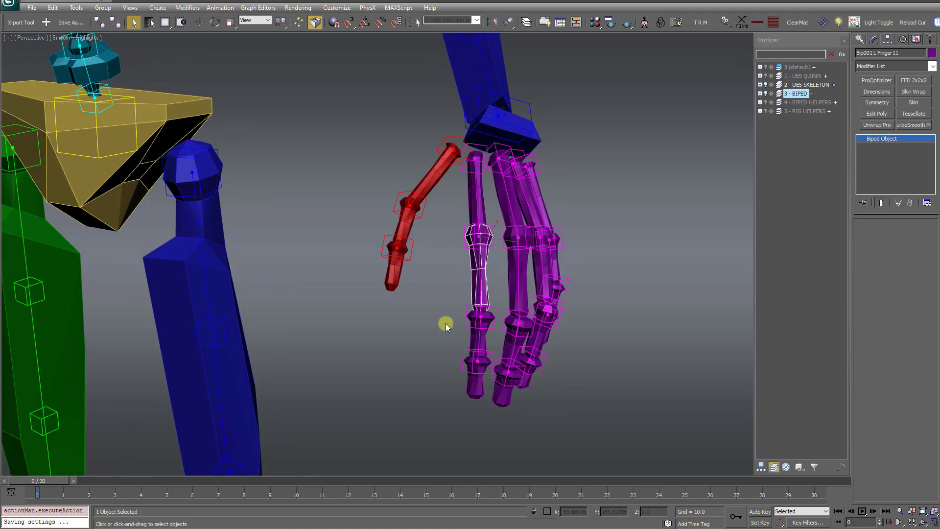
{"action": "left_click", "coordinate": [475, 338], "text": "ctrl"}
{"action": "left_click", "coordinate": [474, 374], "text": "ctrl"}
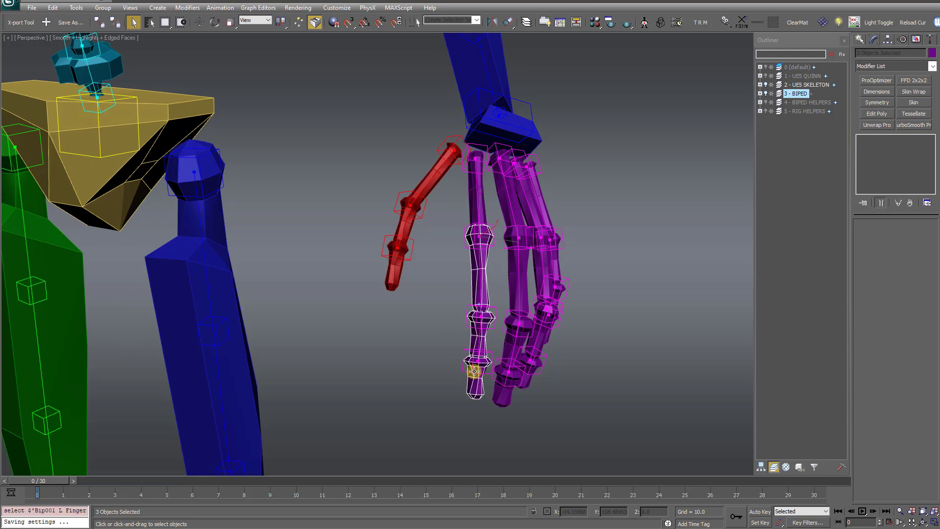
{"action": "middle_click_drag", "start_coordinate": [474, 372], "coordinate": [463, 278], "text": "alt"}
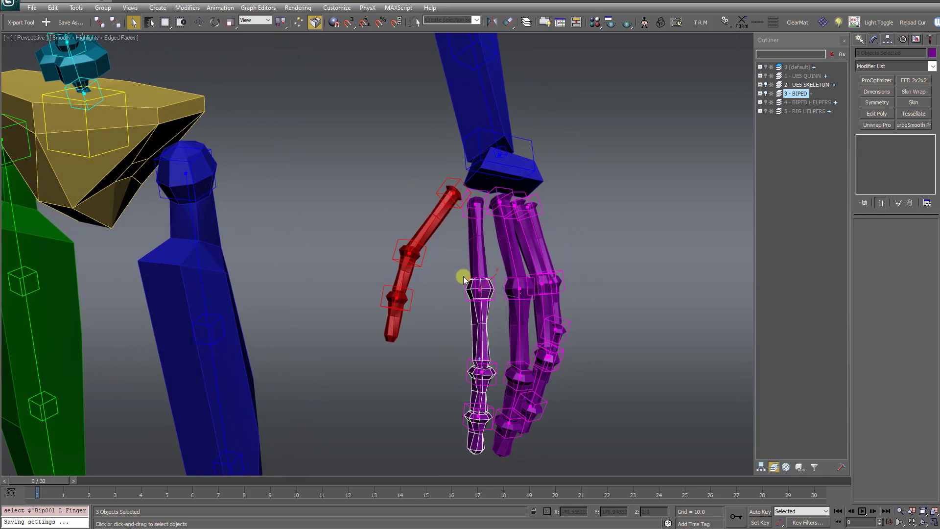
- Select the finger base bones Finger1, Finger2 and Finger3, then all four together
{"action": "left_click", "coordinate": [474, 251]}
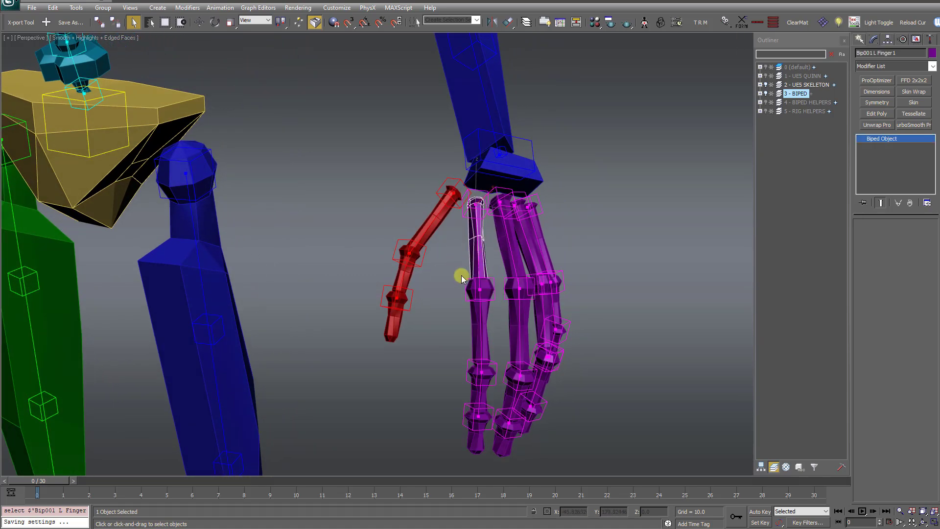
{"action": "mouse_move", "coordinate": [462, 248]}
{"action": "middle_mouse_down", "text": "alt"}
{"action": "mouse_move", "coordinate": [459, 262]}
{"action": "mouse_move", "coordinate": [465, 256]}
{"action": "mouse_move", "coordinate": [452, 257]}
{"action": "mouse_move", "coordinate": [466, 249]}
{"action": "middle_mouse_up", "text": "alt"}
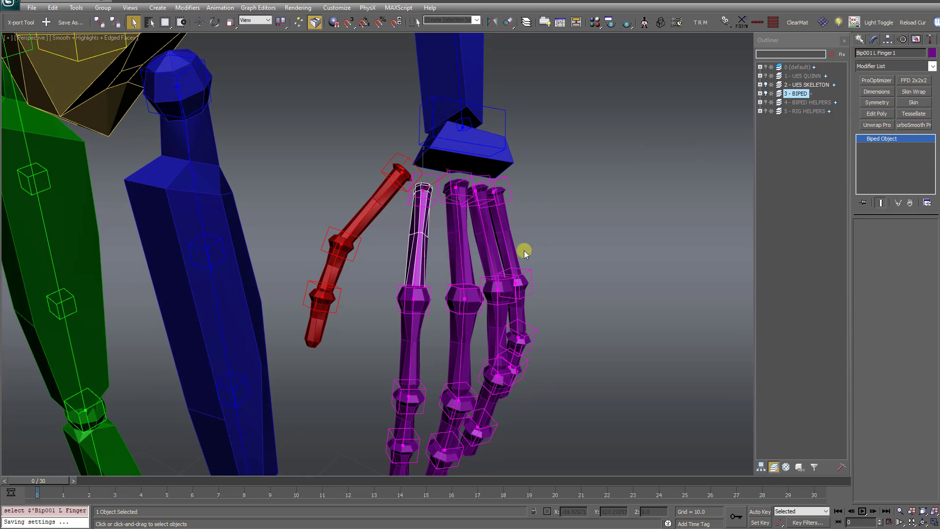
{"action": "middle_click_drag", "start_coordinate": [524, 250], "coordinate": [578, 250], "text": "alt"}
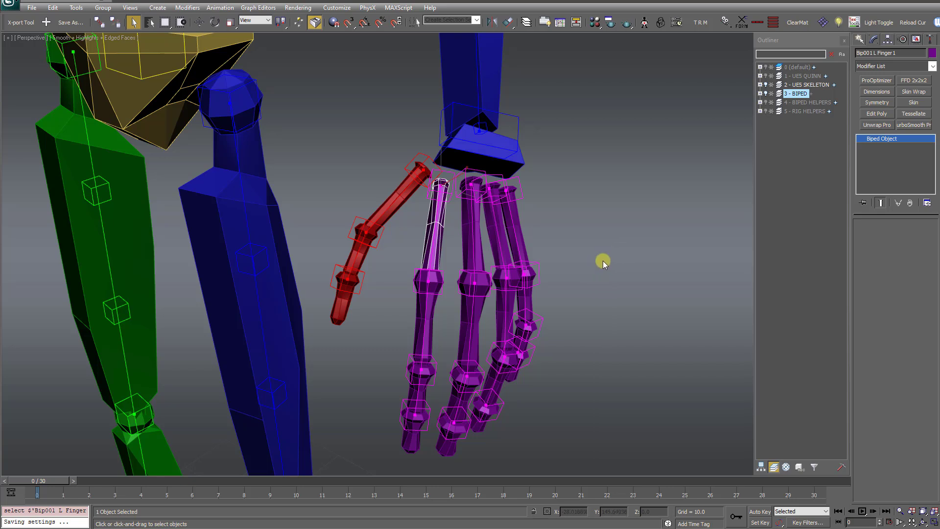
{"action": "left_click", "coordinate": [467, 248]}
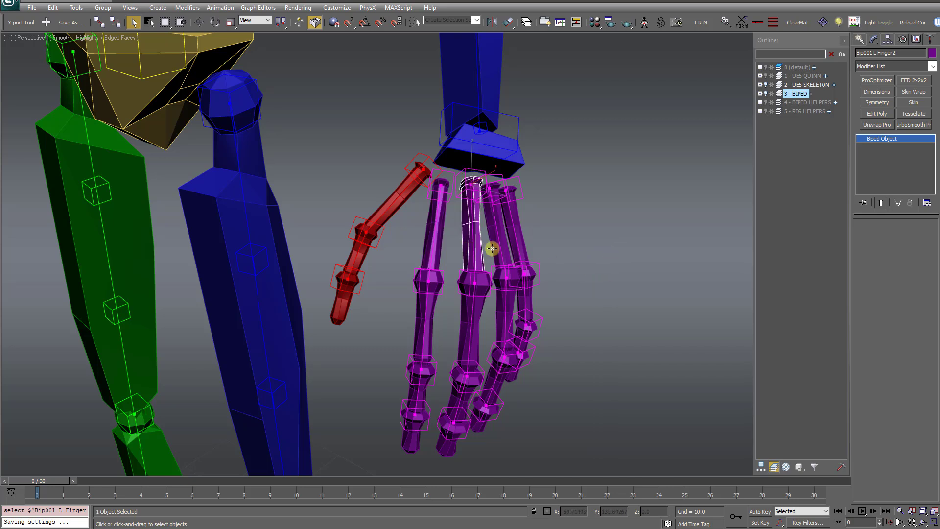
{"action": "left_click", "coordinate": [495, 248]}
{"action": "middle_click_drag", "start_coordinate": [512, 258], "coordinate": [434, 254], "text": "alt"}
{"action": "left_click", "coordinate": [431, 258]}
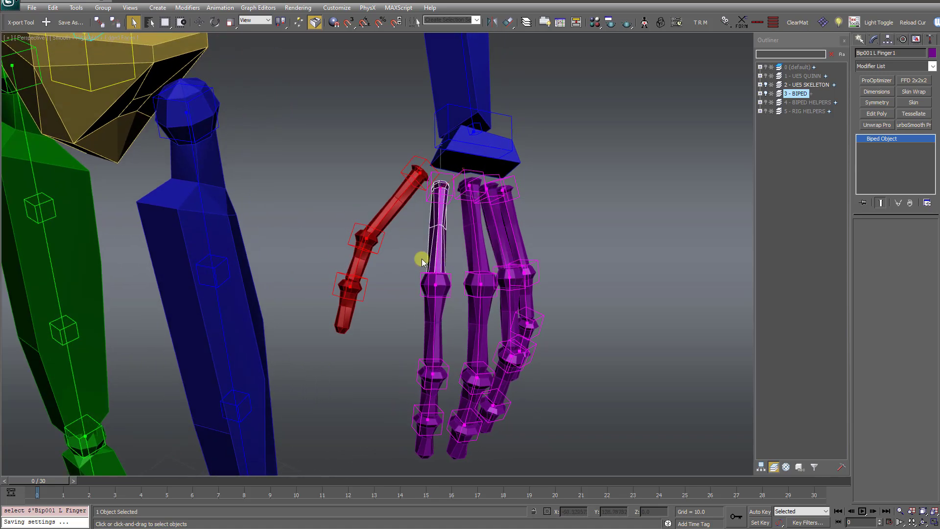
{"action": "mouse_move", "coordinate": [413, 254]}
{"action": "middle_mouse_down", "text": "alt"}
{"action": "mouse_move", "coordinate": [407, 270]}
{"action": "mouse_move", "coordinate": [409, 255]}
{"action": "middle_mouse_up", "text": "alt"}
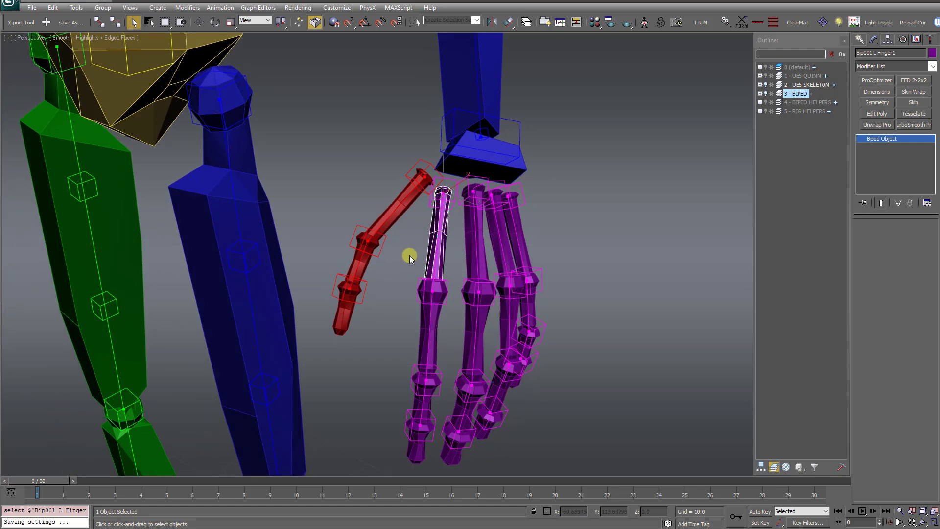
{"action": "left_click_drag", "start_coordinate": [410, 244], "coordinate": [581, 243]}
{"action": "middle_click_drag", "start_coordinate": [581, 244], "coordinate": [430, 281], "text": "alt"}
- Select Finger11, Finger12 and Finger13 to confirm the three-bone chain, reselecting Bip001 L Finger1
{"action": "left_click", "coordinate": [432, 289]}
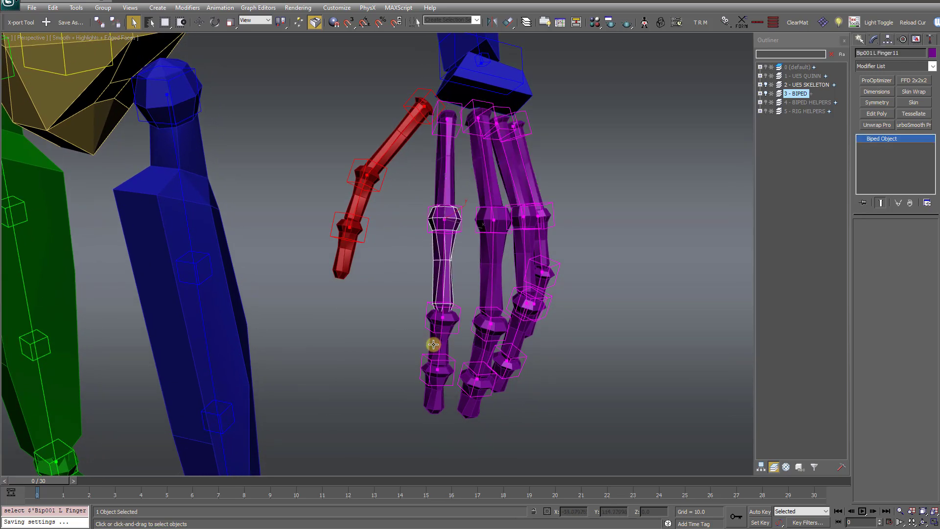
{"action": "left_click", "coordinate": [430, 347], "text": "ctrl"}
{"action": "left_click", "coordinate": [426, 388], "text": "ctrl"}
{"action": "mouse_move", "coordinate": [404, 288]}
{"action": "middle_mouse_down", "text": "alt"}
{"action": "mouse_move", "coordinate": [424, 292]}
{"action": "mouse_move", "coordinate": [399, 298]}
{"action": "middle_mouse_up", "text": "alt"}
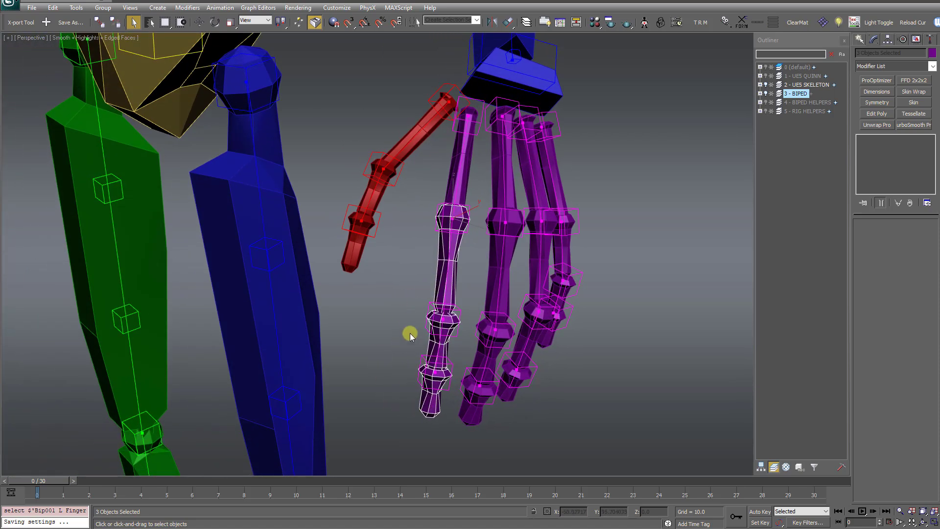
{"action": "middle_click_drag", "start_coordinate": [420, 329], "coordinate": [421, 299], "text": "alt"}
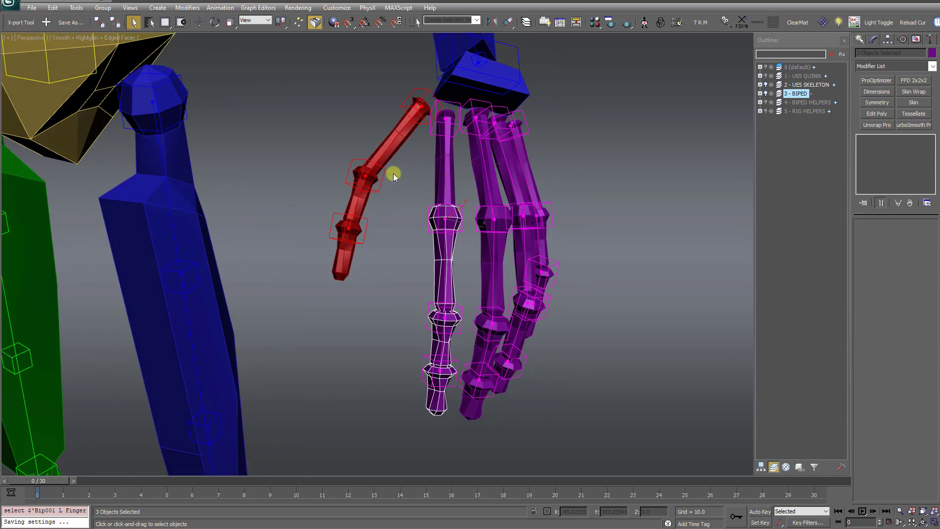
{"action": "left_click", "coordinate": [439, 177]}
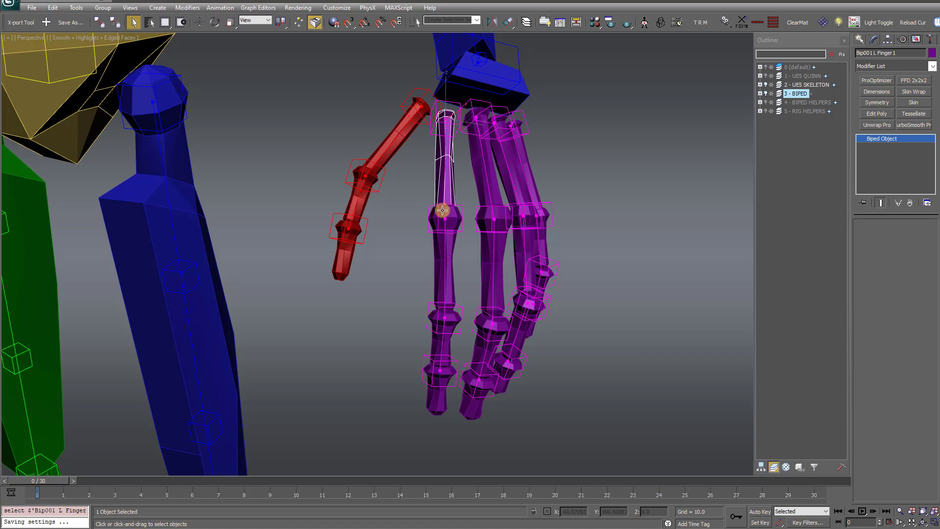
{"action": "mouse_move", "coordinate": [445, 193]}
{"action": "middle_mouse_down", "text": "alt"}
{"action": "mouse_move", "coordinate": [445, 184]}
{"action": "mouse_move", "coordinate": [435, 209]}
{"action": "middle_mouse_up", "text": "alt"}
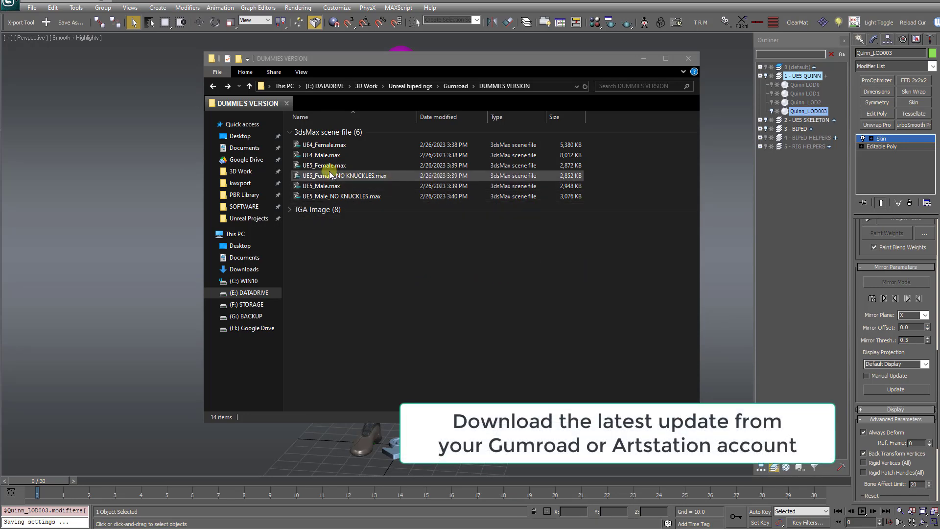
- Compare the UE5 Female and Male templates, settle on UE5_Male_NO KNUCKLES.max, and minimize the folder
{"action": "left_click_drag", "start_coordinate": [362, 61], "coordinate": [366, 68]}
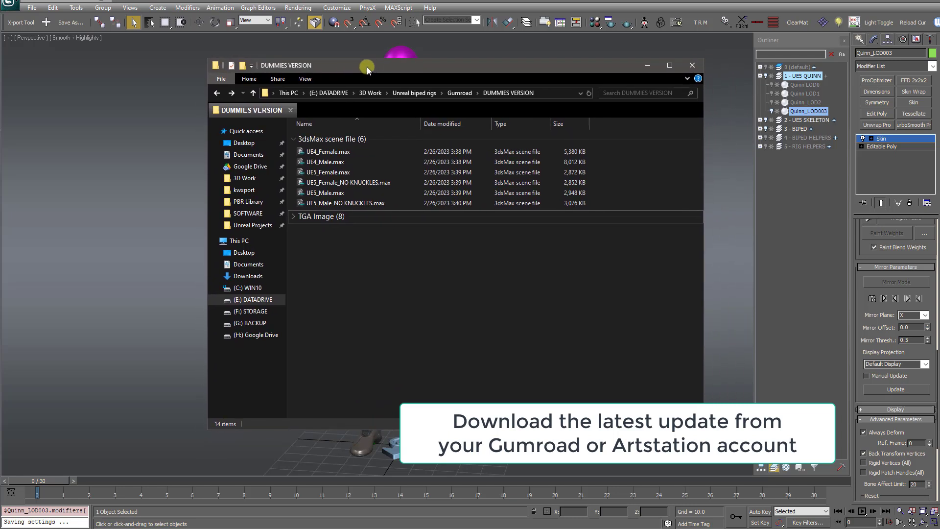
{"action": "left_click", "coordinate": [321, 184]}
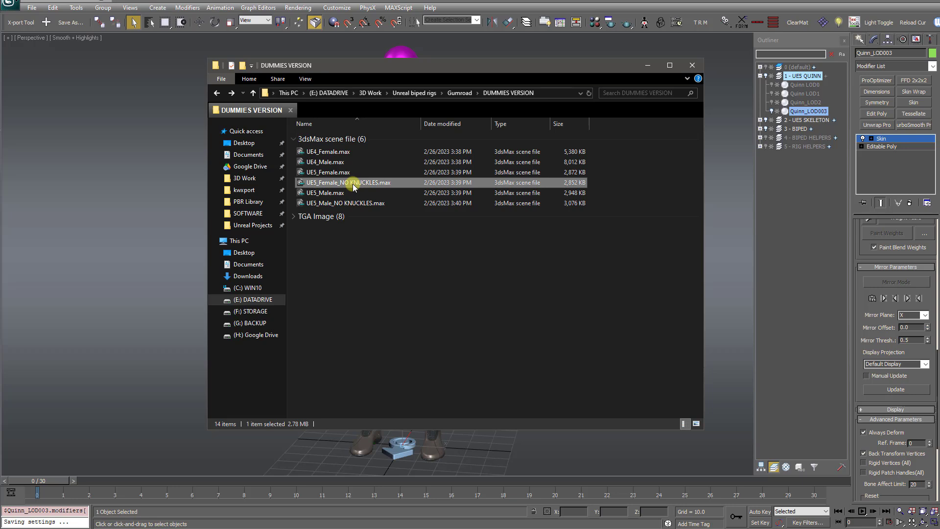
{"action": "left_click", "coordinate": [326, 174]}
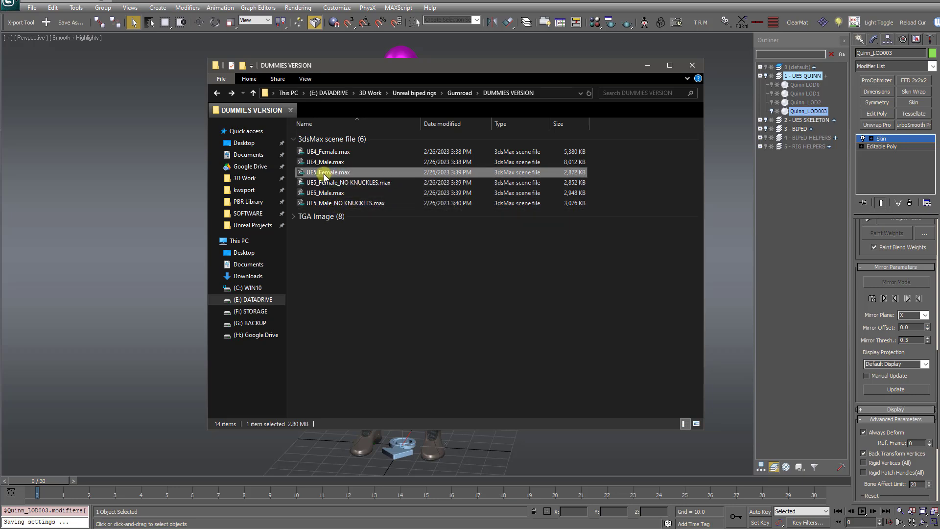
{"action": "left_click", "coordinate": [325, 183]}
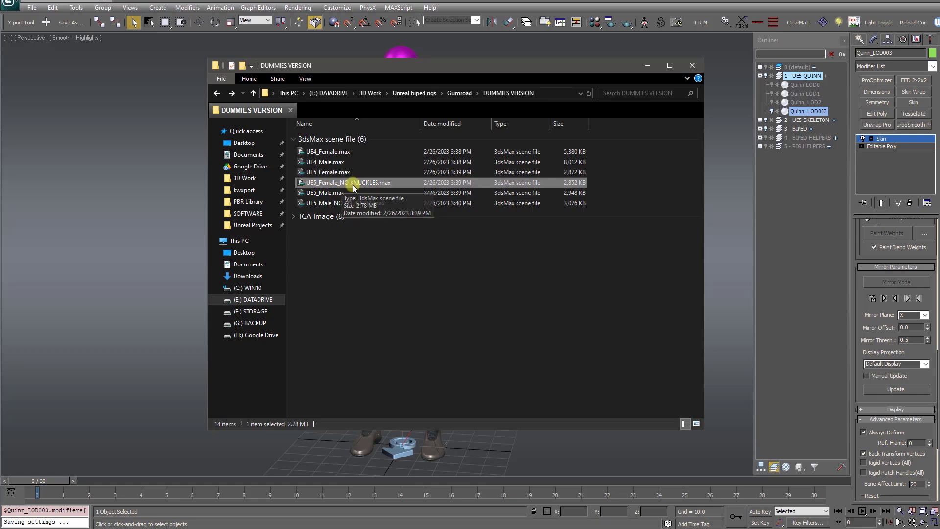
{"action": "left_click", "coordinate": [313, 195]}
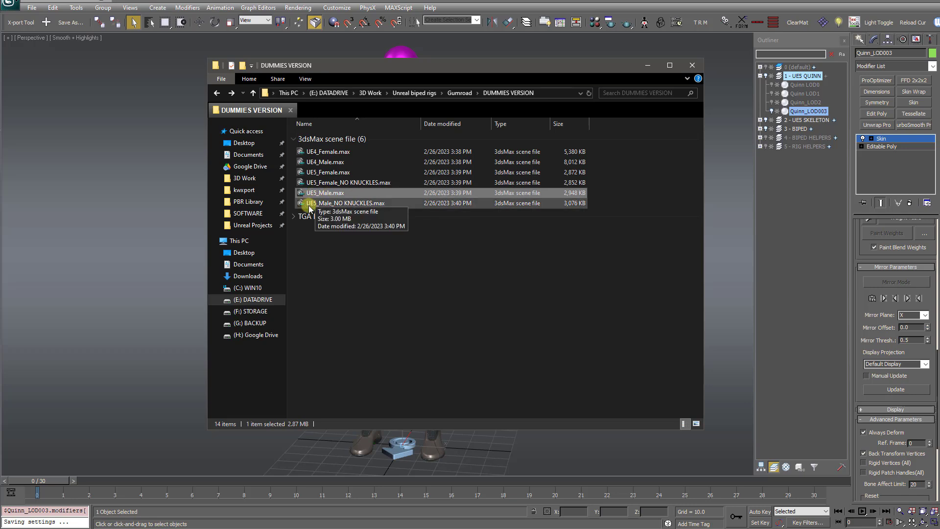
{"action": "left_click", "coordinate": [321, 203]}
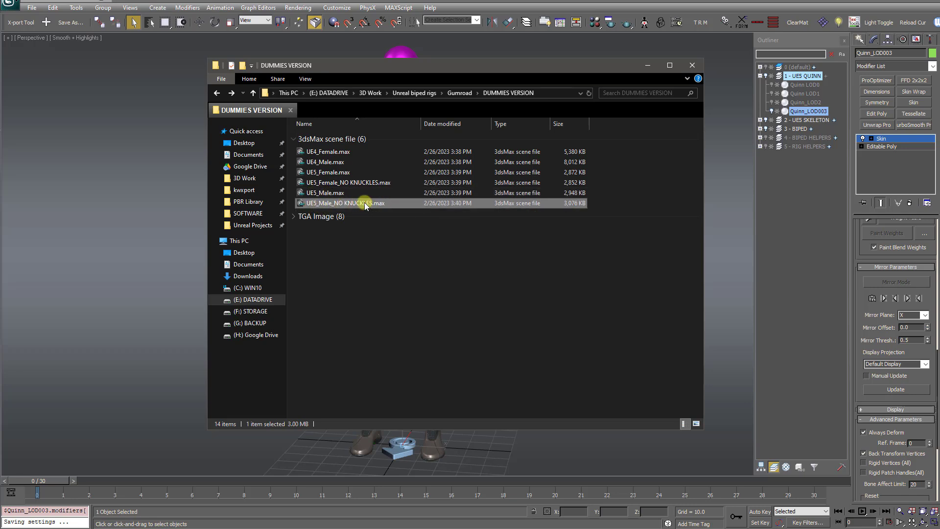
{"action": "left_click", "coordinate": [647, 66]}
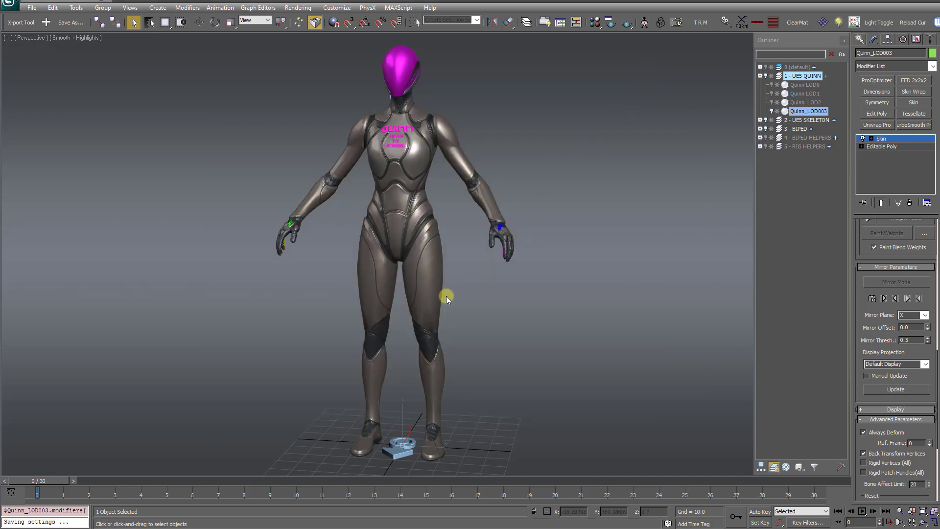
- Hide the UE5 QUINN layer, zoom in, and select the left hand's first index finger bone
{"action": "middle_click_drag", "start_coordinate": [446, 295], "coordinate": [424, 260], "text": "alt"}
{"action": "scroll", "coordinate": [423, 258], "scroll_direction": "up", "scroll_amount": 6}
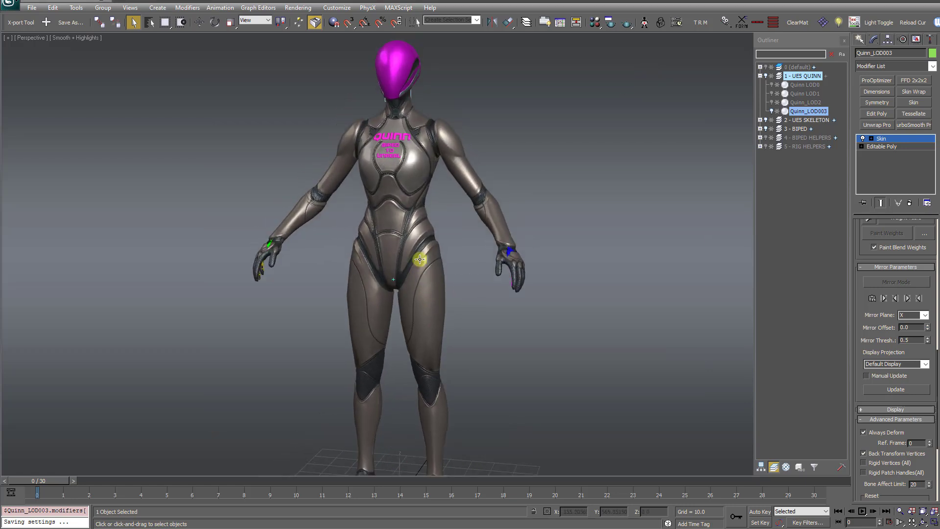
{"action": "left_click", "coordinate": [766, 76]}
{"action": "scroll", "coordinate": [641, 272], "scroll_direction": "up", "scroll_amount": 8}
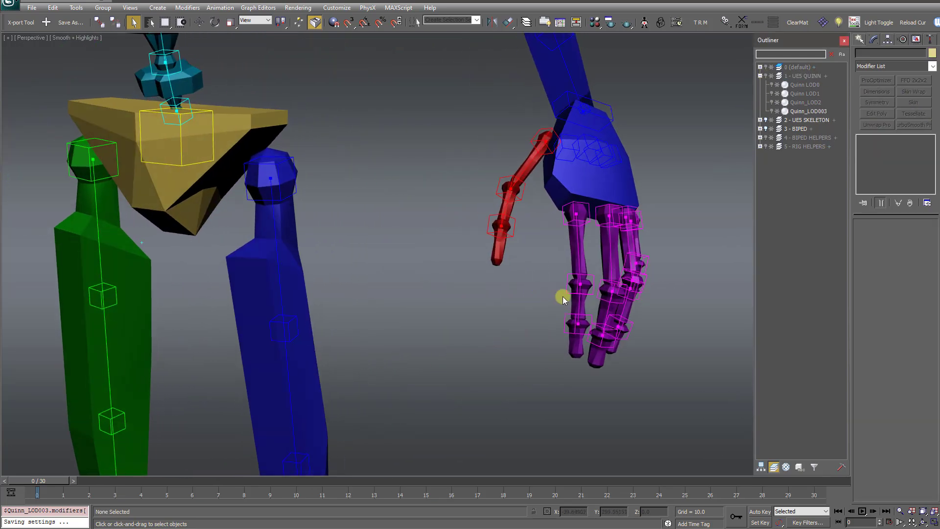
{"action": "scroll", "coordinate": [563, 296], "scroll_direction": "up", "scroll_amount": 4}
{"action": "left_click", "coordinate": [504, 281]}
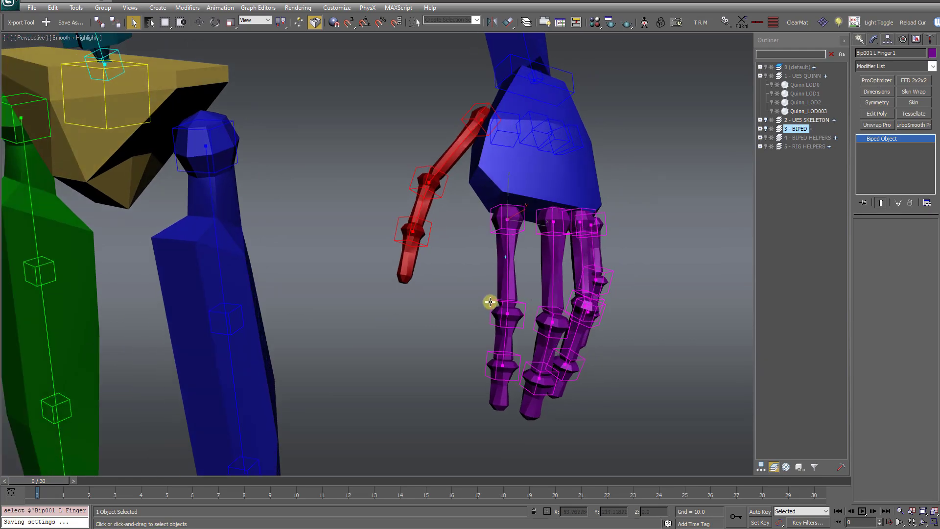
- Orbit around the left hand to inspect the thumb and three-jointed finger bones
{"action": "mouse_move", "coordinate": [490, 301]}
{"action": "middle_mouse_down", "text": "alt"}
{"action": "mouse_move", "coordinate": [489, 281]}
{"action": "mouse_move", "coordinate": [498, 285]}
{"action": "middle_mouse_up", "text": "alt"}
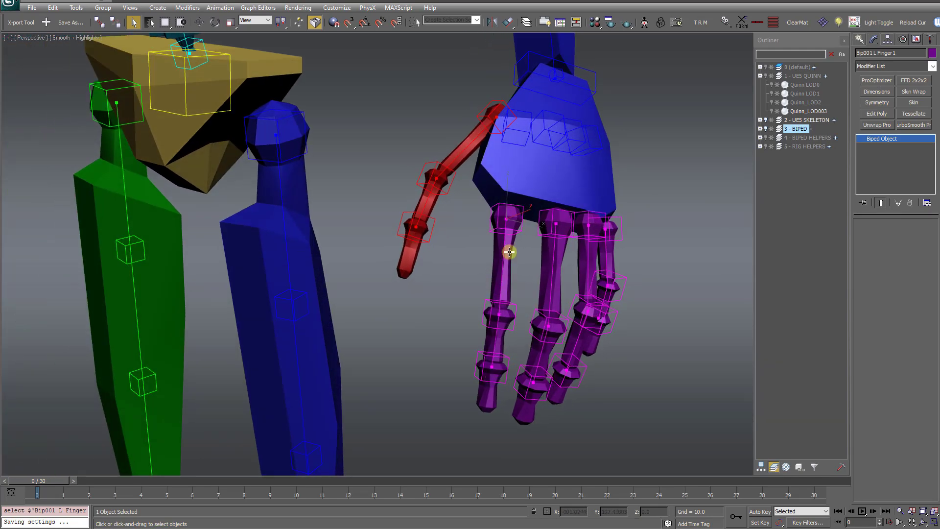
{"action": "middle_click_drag", "start_coordinate": [516, 249], "coordinate": [495, 155], "text": "alt"}
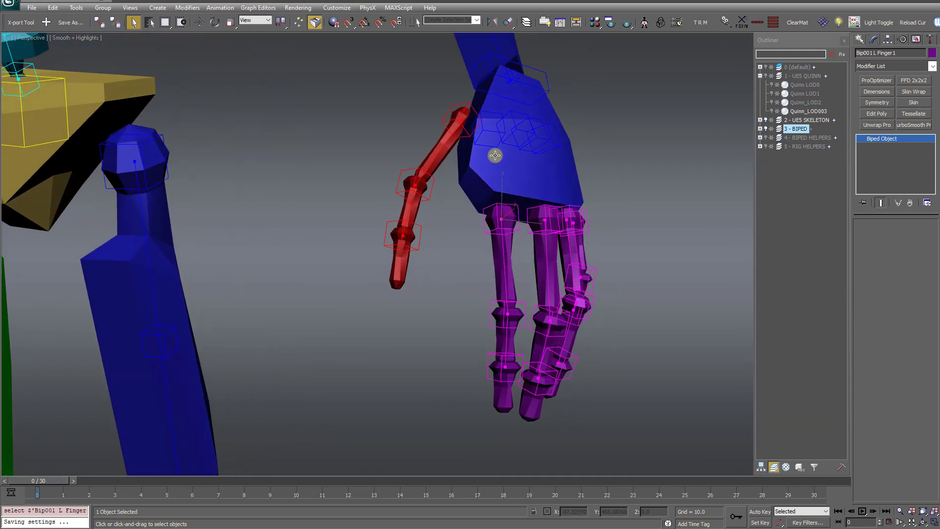
{"action": "middle_click_drag", "start_coordinate": [495, 265], "coordinate": [456, 289], "text": "alt"}
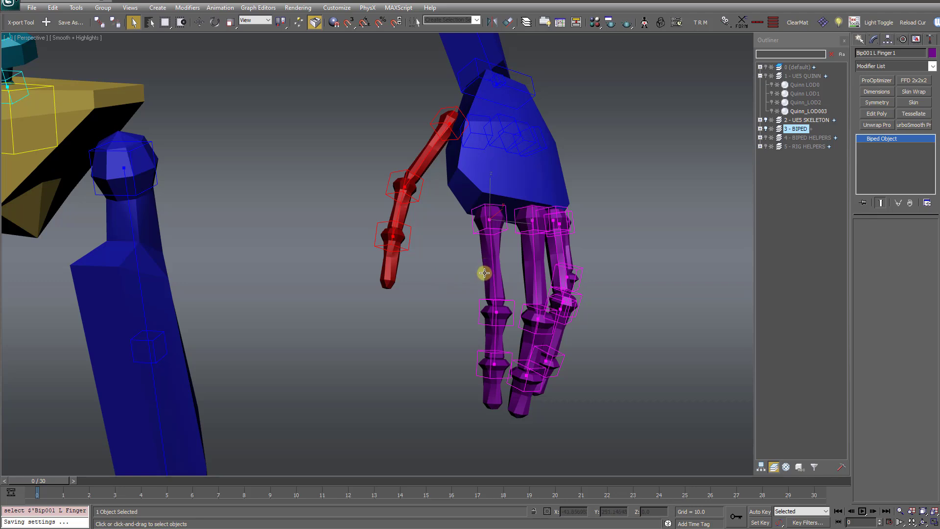
{"action": "middle_click_drag", "start_coordinate": [484, 272], "coordinate": [480, 277], "text": "alt"}
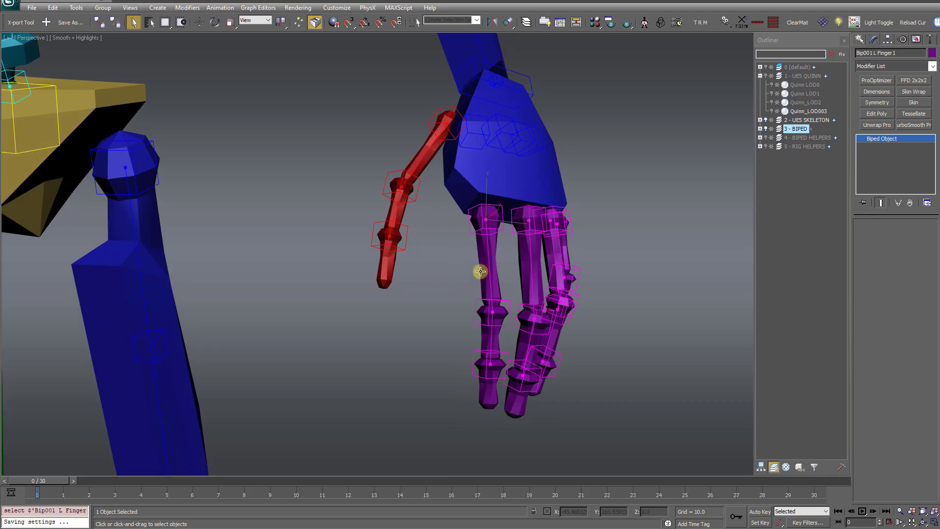
{"action": "middle_click_drag", "start_coordinate": [485, 158], "coordinate": [485, 129], "text": "alt"}
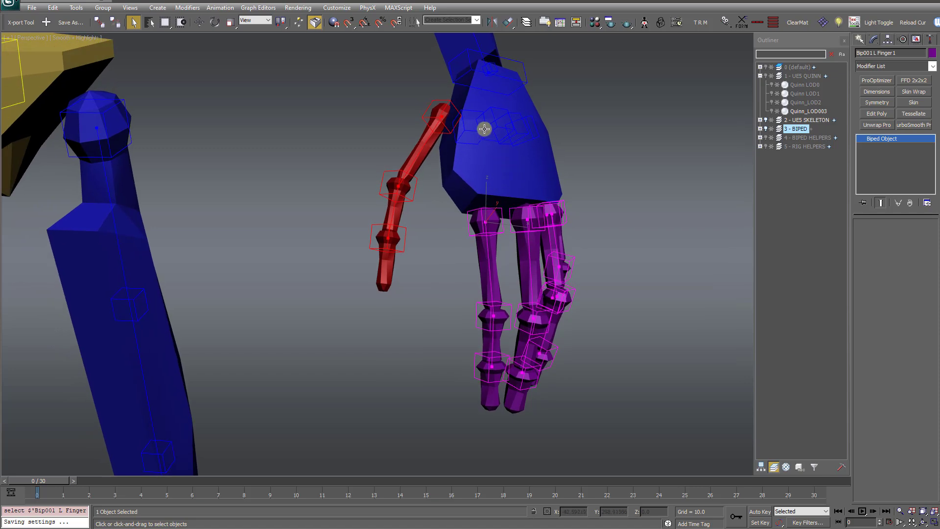
{"action": "middle_click_drag", "start_coordinate": [486, 266], "coordinate": [439, 257], "text": "alt"}
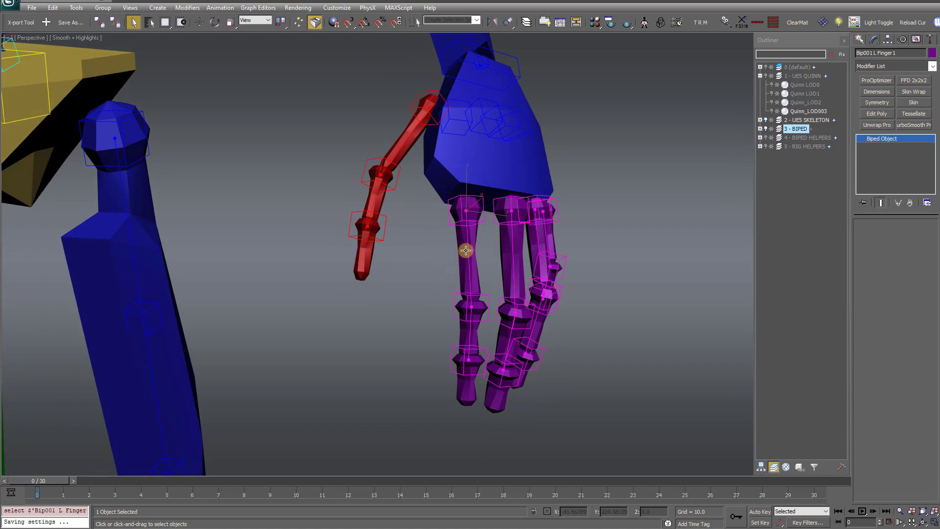
{"action": "middle_click_drag", "start_coordinate": [504, 273], "coordinate": [436, 284], "text": "alt"}
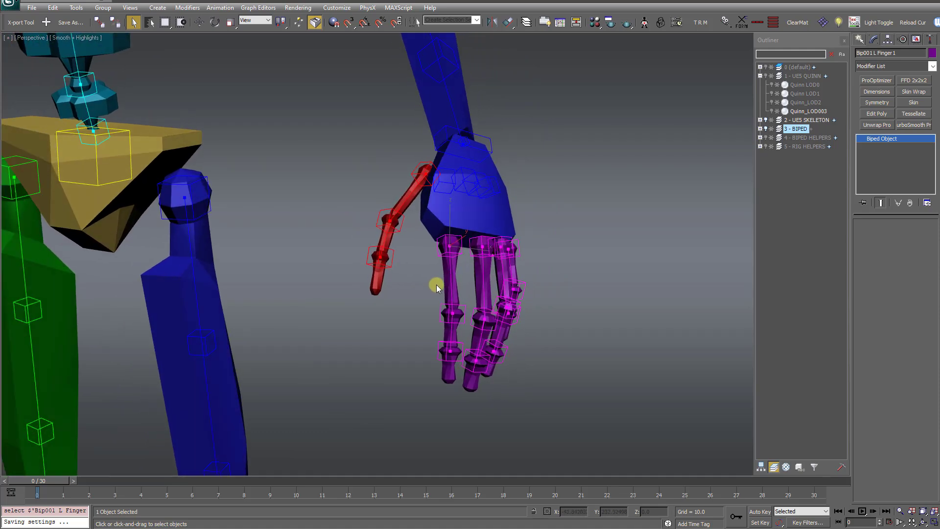
{"action": "middle_click_drag", "start_coordinate": [488, 242], "coordinate": [456, 286], "text": "alt"}
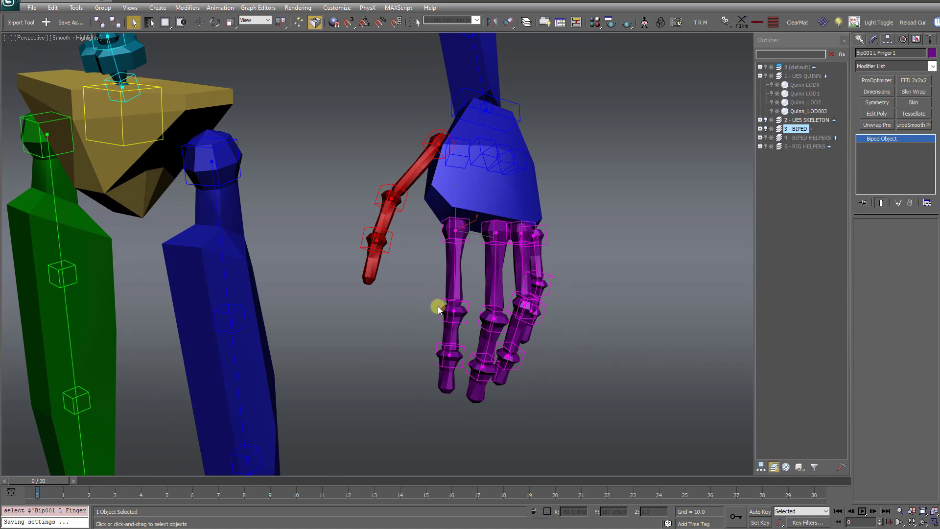
{"action": "middle_click_drag", "start_coordinate": [434, 295], "coordinate": [471, 303], "text": "alt"}
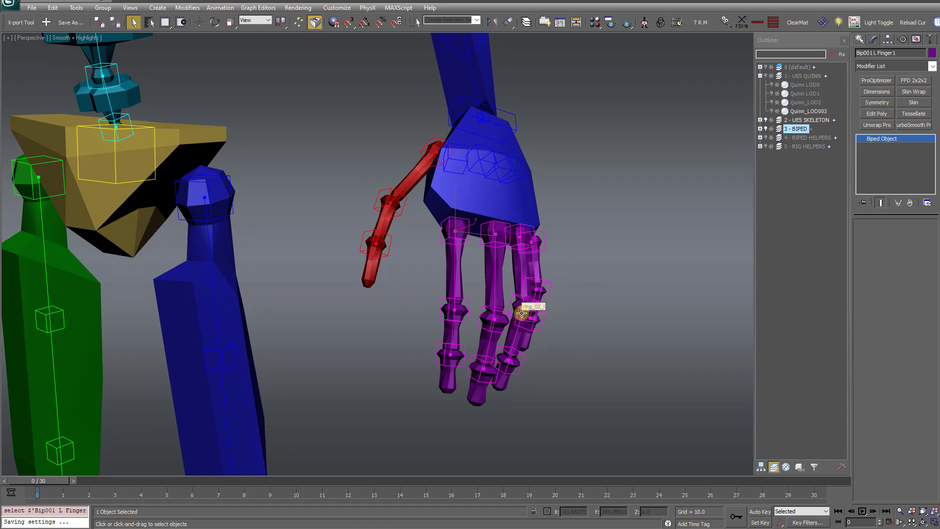
{"action": "scroll", "coordinate": [521, 313], "scroll_direction": "down", "scroll_amount": 5}
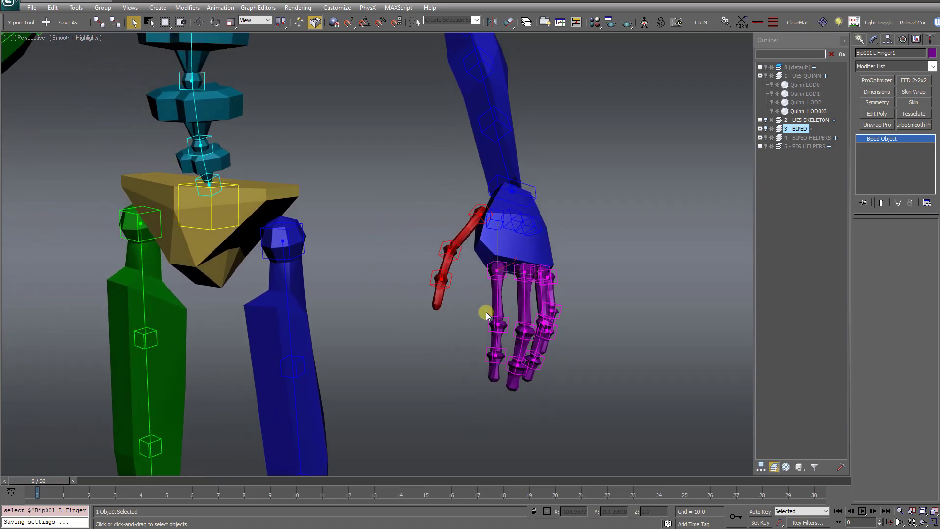
{"action": "scroll", "coordinate": [608, 222], "scroll_direction": "down", "scroll_amount": 4}
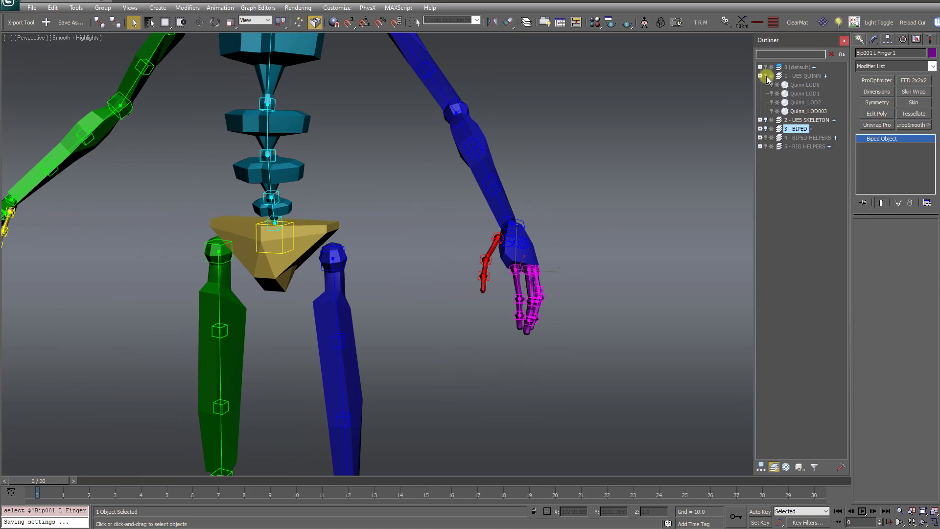
- Show the UE5 QUINN layer again and orbit around the full Quinn character in A-pose
{"action": "left_click", "coordinate": [766, 77]}
{"action": "scroll", "coordinate": [615, 240], "scroll_direction": "down", "scroll_amount": 6}
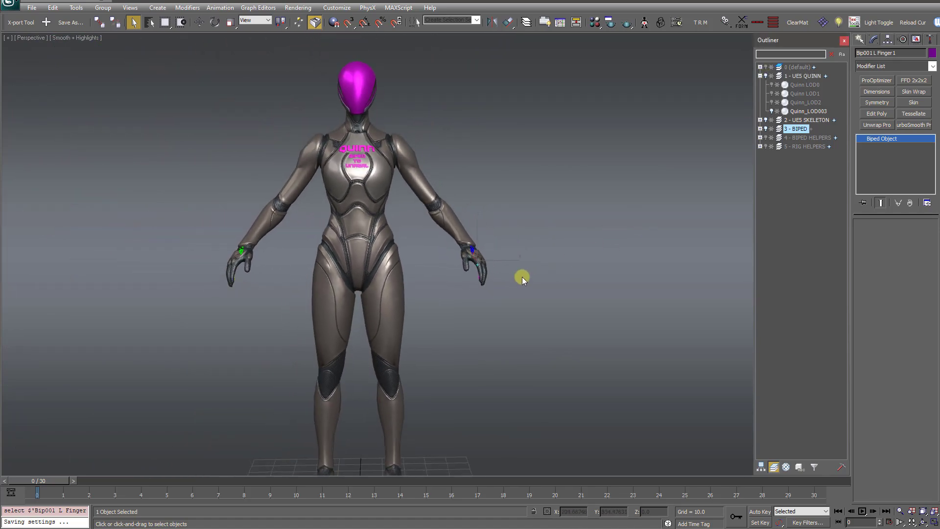
{"action": "scroll", "coordinate": [477, 287], "scroll_direction": "up", "scroll_amount": 5}
{"action": "scroll", "coordinate": [483, 299], "scroll_direction": "up", "scroll_amount": 5}
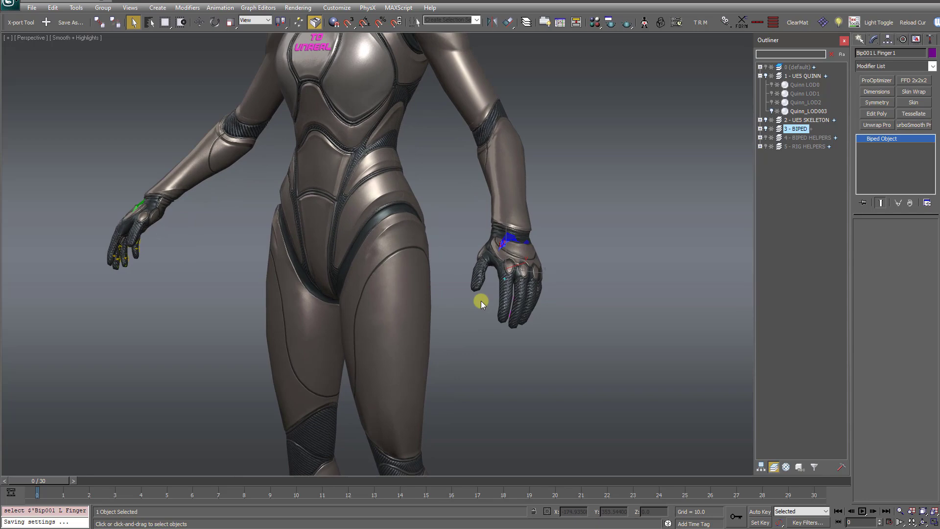
{"action": "scroll", "coordinate": [516, 234], "scroll_direction": "down", "scroll_amount": 8}
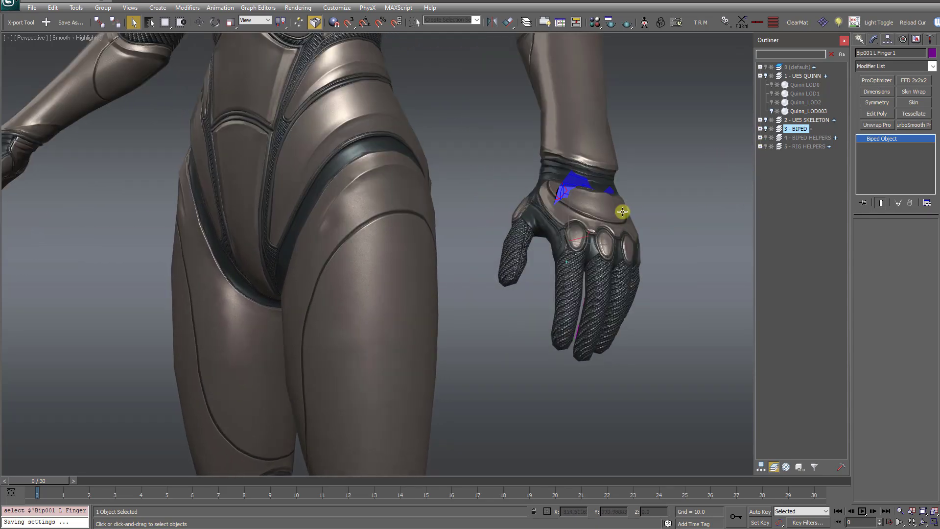
{"action": "middle_click_drag", "start_coordinate": [476, 247], "coordinate": [453, 249], "text": "alt"}
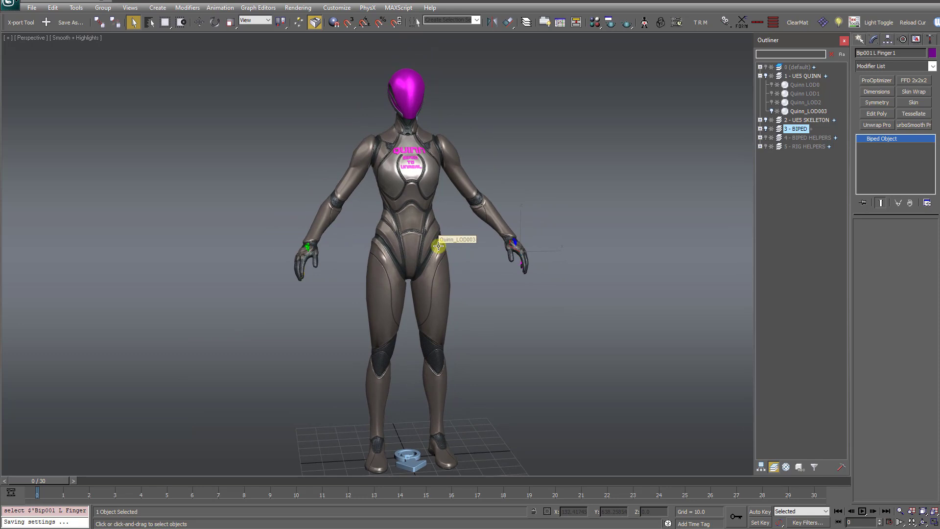
{"action": "middle_click_drag", "start_coordinate": [483, 248], "coordinate": [573, 239], "text": "alt"}
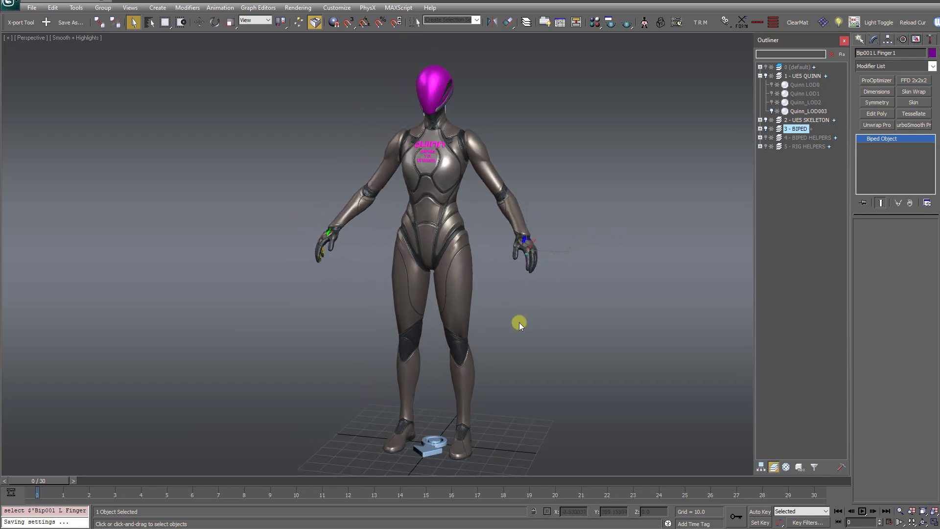
{"action": "middle_click_drag", "start_coordinate": [519, 322], "coordinate": [477, 336], "text": "alt"}
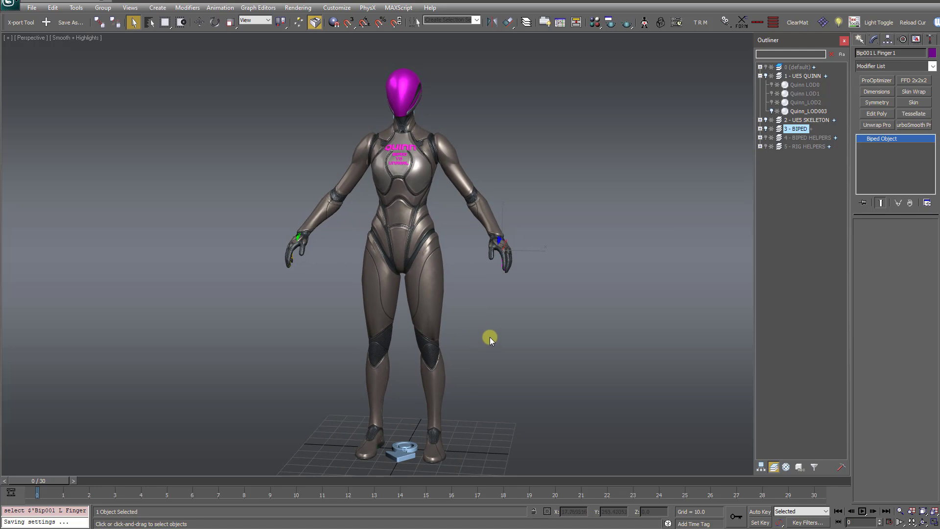